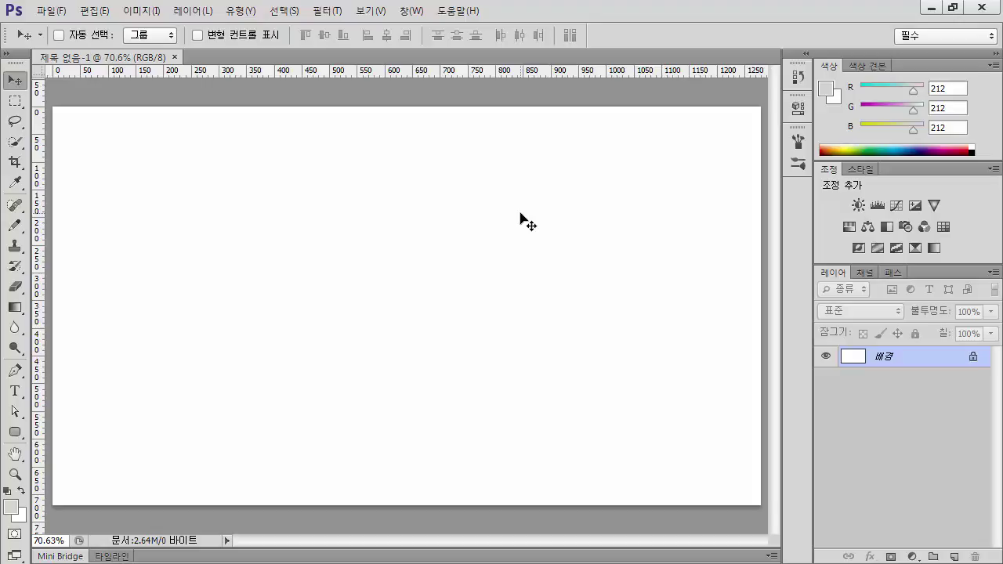
# Step: Create a new layer above the background and name it 프레임
pyautogui.hotkey('ctrl', 'shift', 'n')
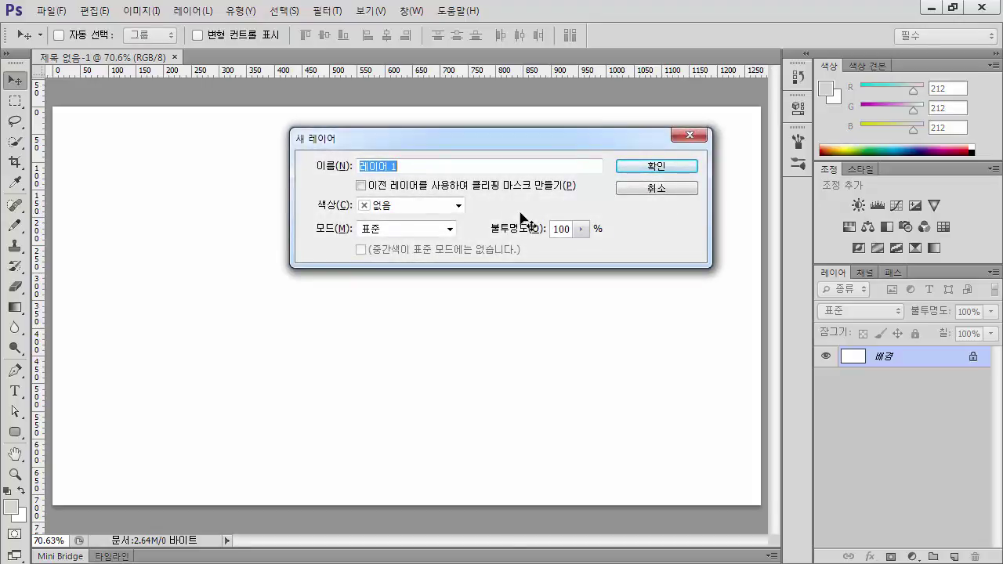
pyautogui.press('Return')
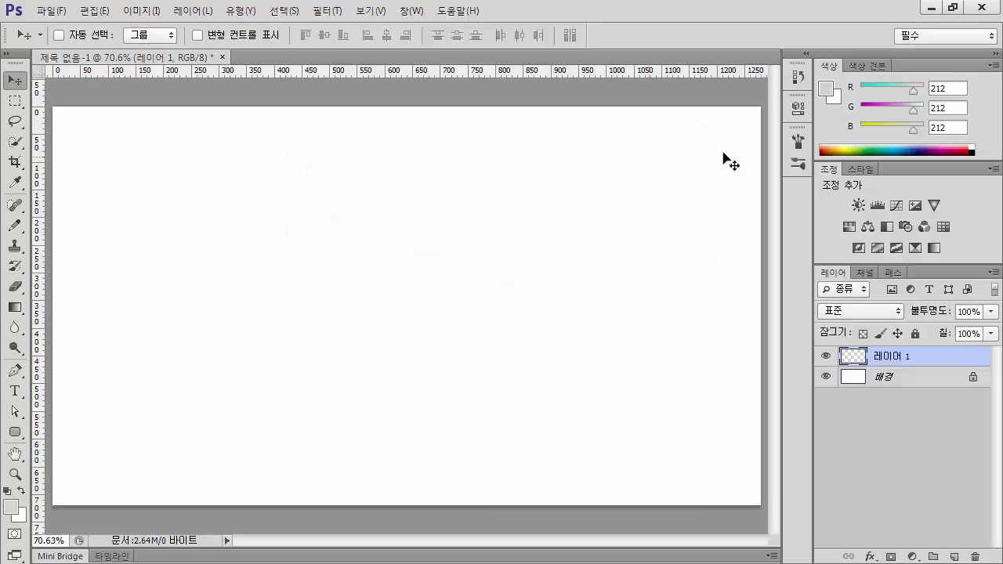
pyautogui.doubleClick(886, 356)
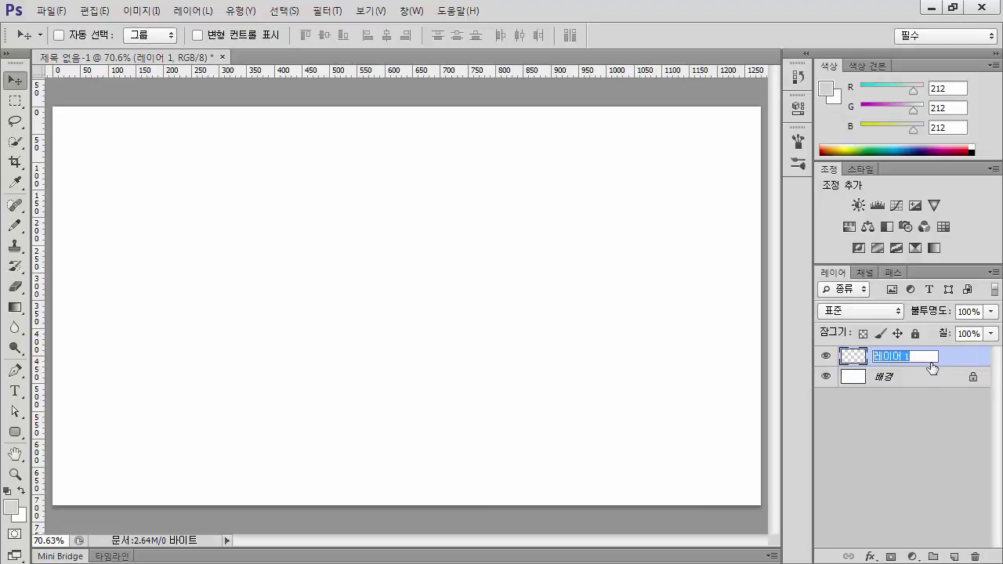
pyautogui.write('vmf')
pyautogui.press('BackSpace')
pyautogui.press('BackSpace')
pyautogui.press('BackSpace')
pyautogui.write('프레임')
pyautogui.press('Return')
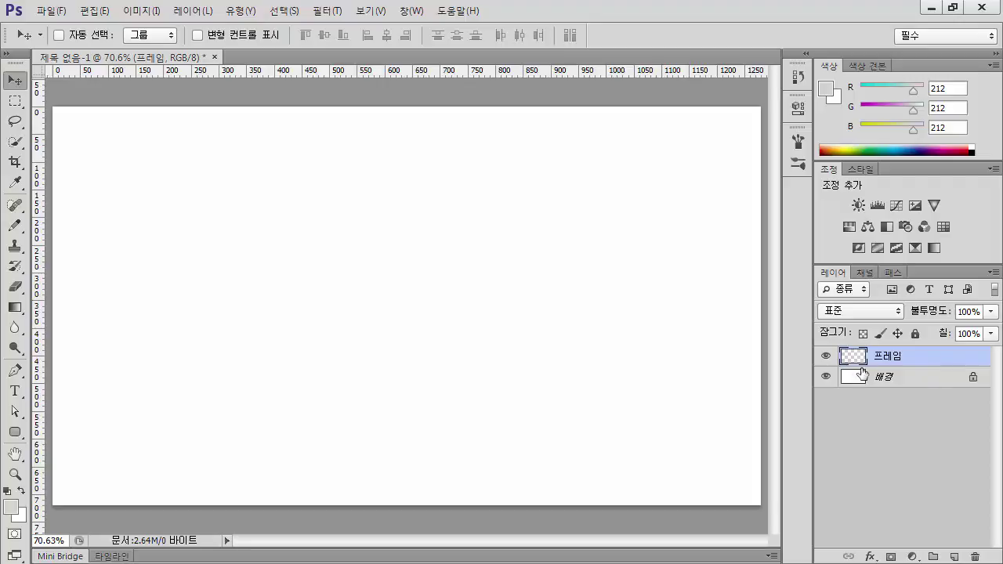
# Step: Set the foreground colour to dark brown #503003
pyautogui.click(11, 508)
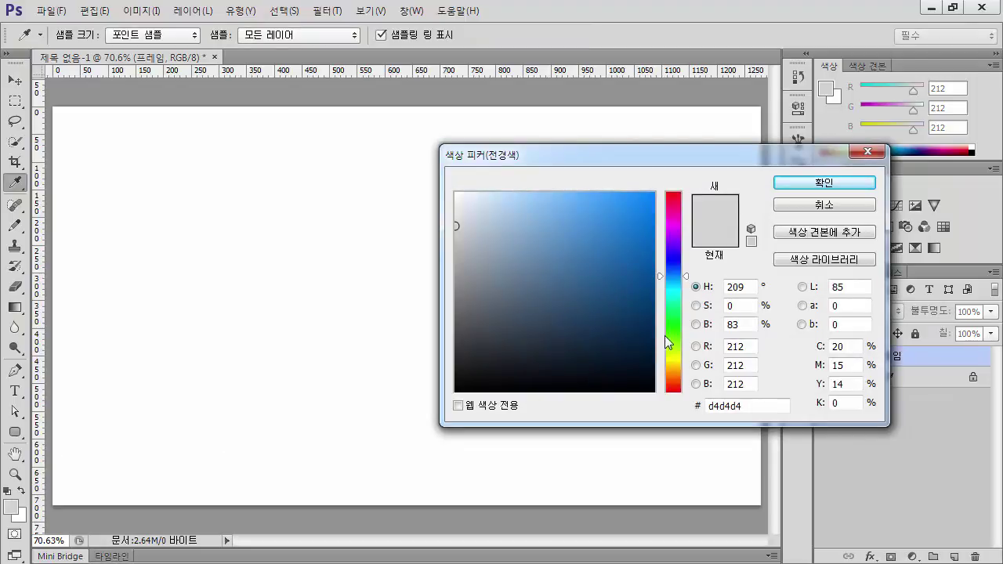
pyautogui.moveTo(671, 335); pyautogui.dragTo(673, 368)
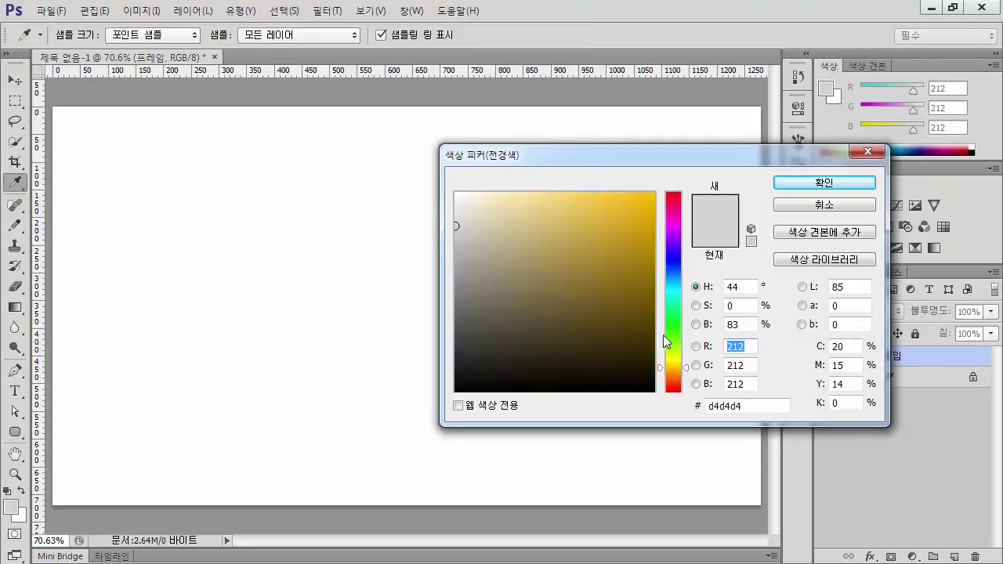
pyautogui.moveTo(635, 295)
pyautogui.mouseDown()
pyautogui.moveTo(644, 278)
pyautogui.moveTo(646, 294)
pyautogui.moveTo(609, 306)
pyautogui.moveTo(631, 282)
pyautogui.mouseUp()
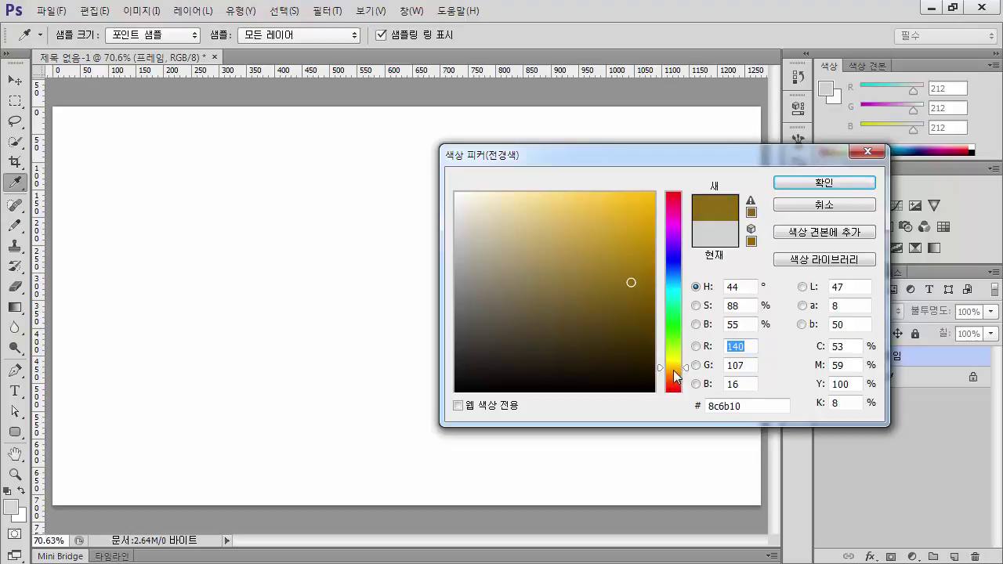
pyautogui.click(670, 373)
pyautogui.moveTo(672, 378); pyautogui.dragTo(671, 379)
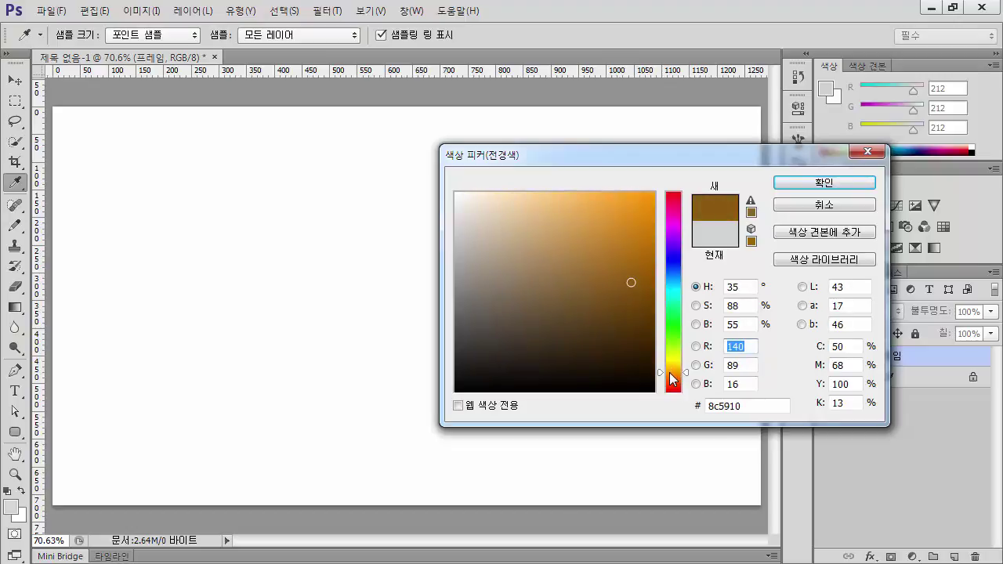
pyautogui.moveTo(647, 284); pyautogui.dragTo(646, 329)
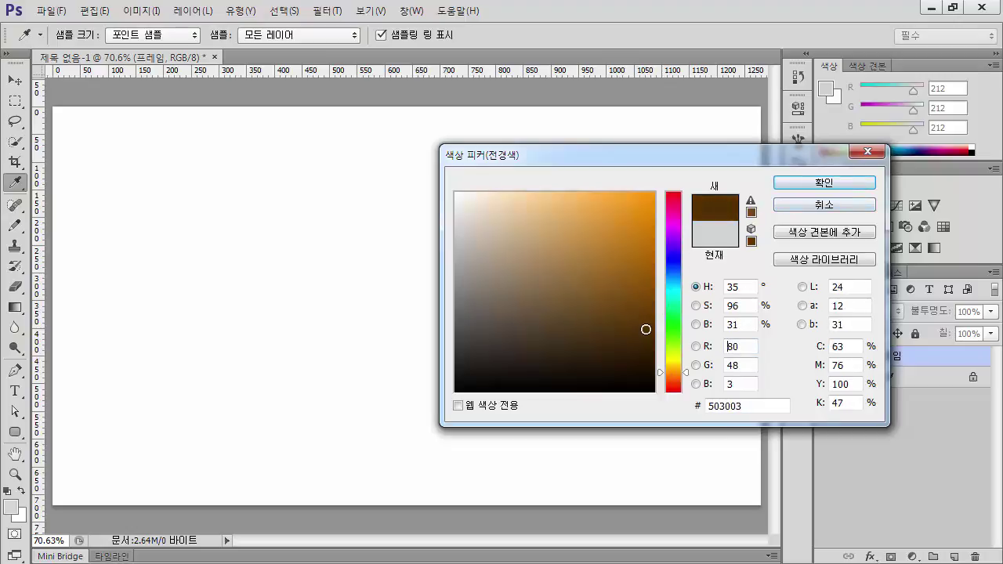
pyautogui.click(823, 187)
pyautogui.press('v')
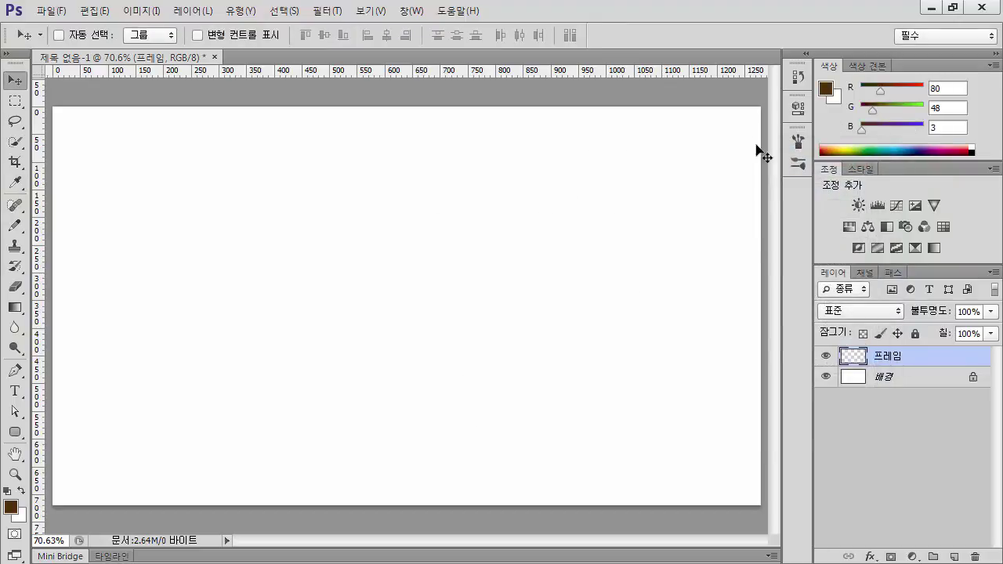
# Step: Marquee-select a thin horizontal bar about 1100 px wide near the canvas's upper edge and fill it with the brown foreground colour, leaving nothing selected
pyautogui.moveTo(15, 100); pyautogui.dragTo(15, 100)
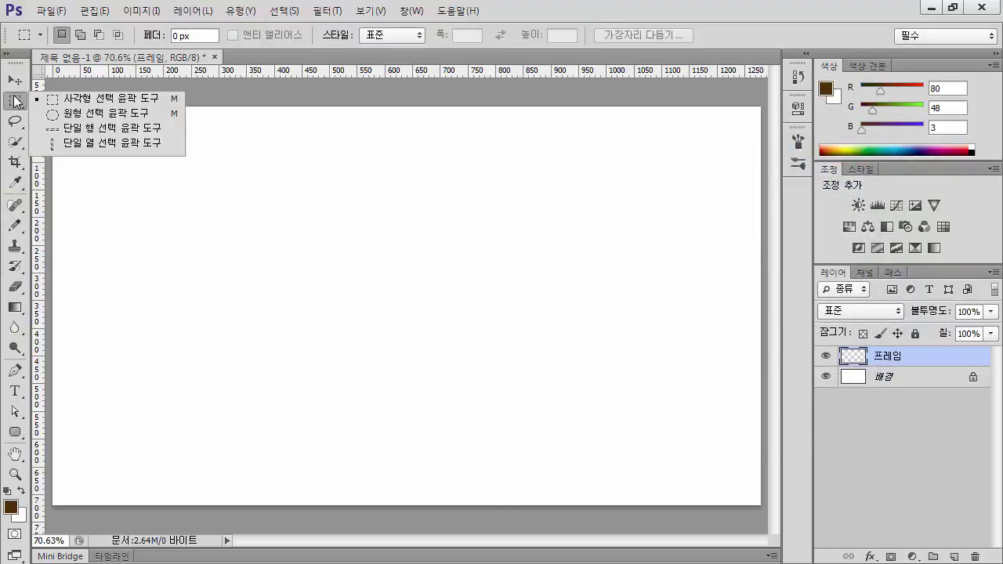
pyautogui.click(118, 104)
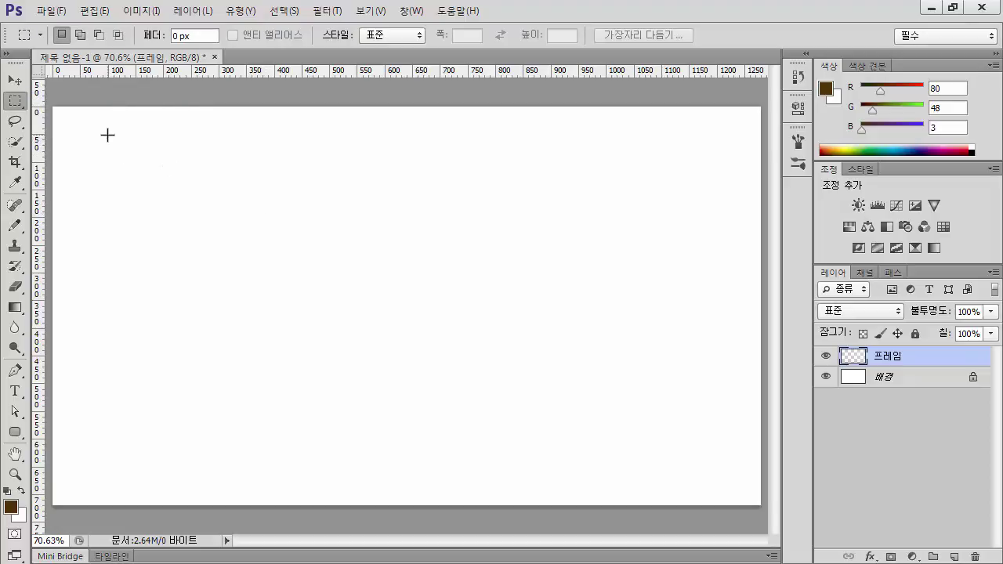
pyautogui.moveTo(107, 135); pyautogui.dragTo(715, 163)
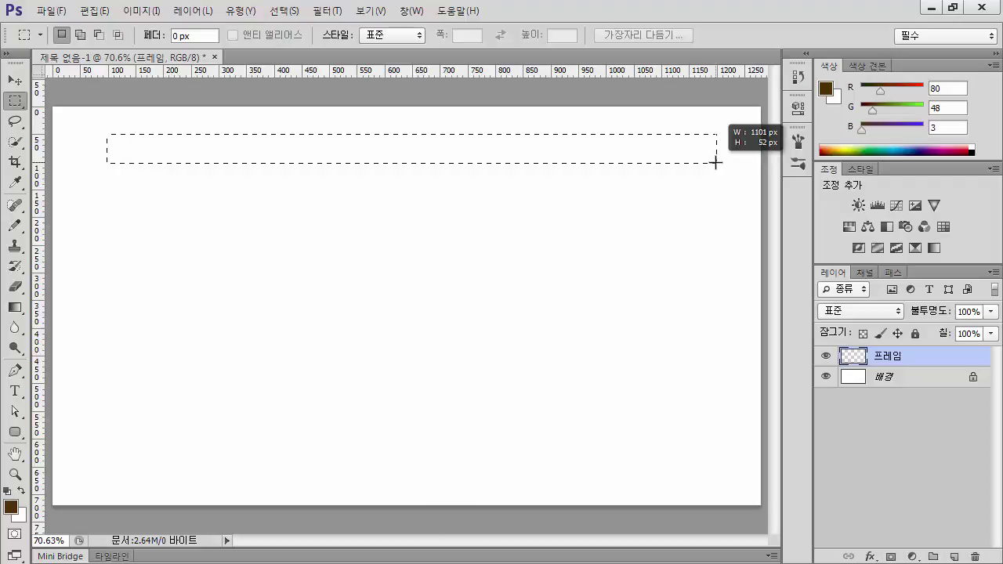
pyautogui.moveTo(716, 163); pyautogui.dragTo(715, 149)
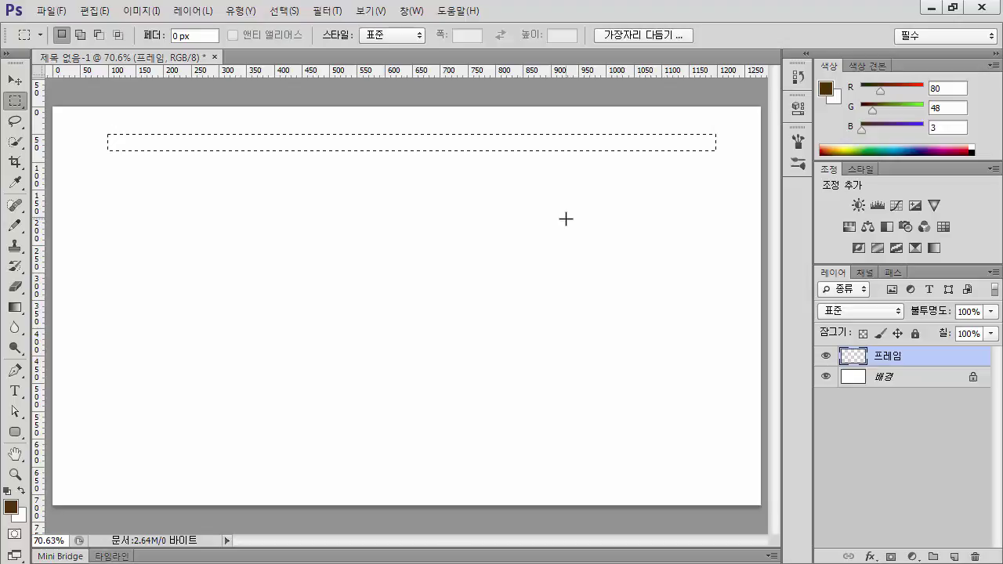
pyautogui.hotkey('alt', 'Delete')
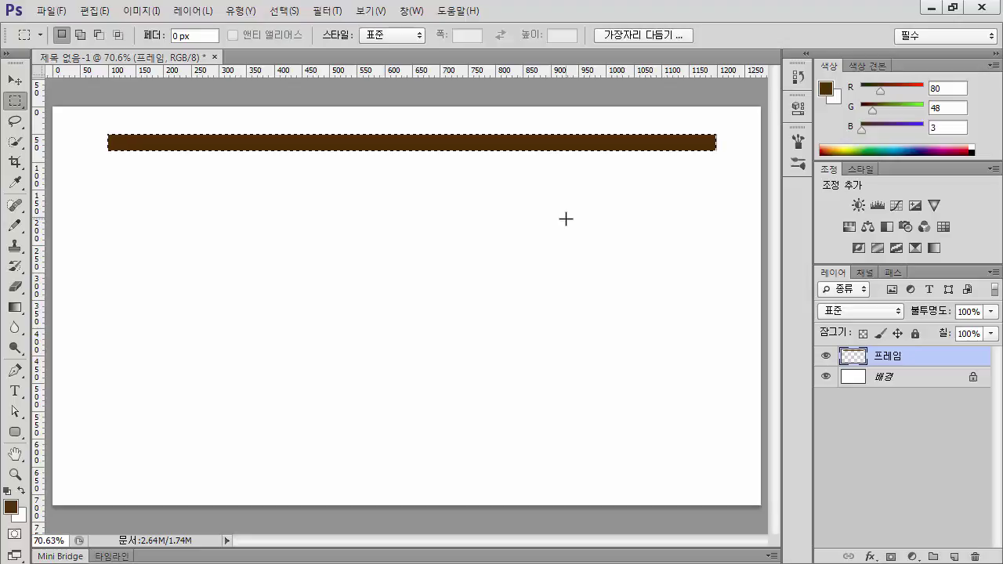
pyautogui.hotkey('ctrl', 'd')
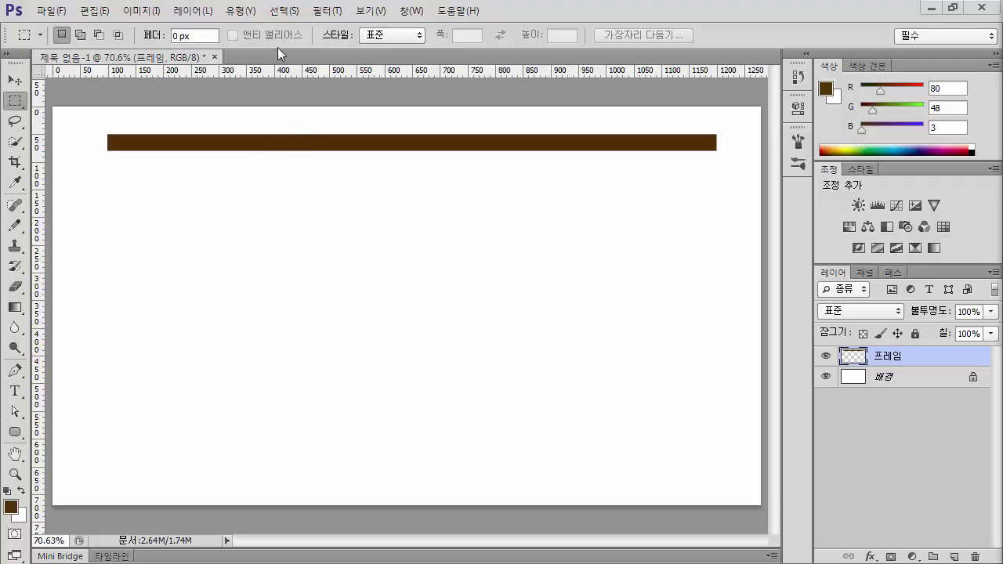
# Step: Add 20% uniform, monochromatic noise to the brown bar
pyautogui.click(326, 11)
pyautogui.moveTo(374, 169)
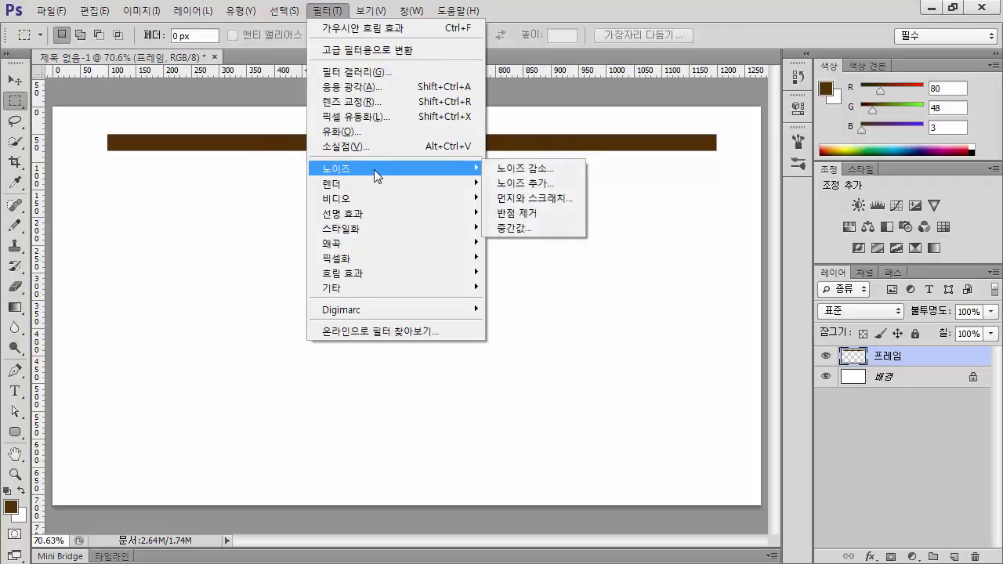
pyautogui.click(554, 191)
pyautogui.moveTo(507, 69); pyautogui.dragTo(494, 180)
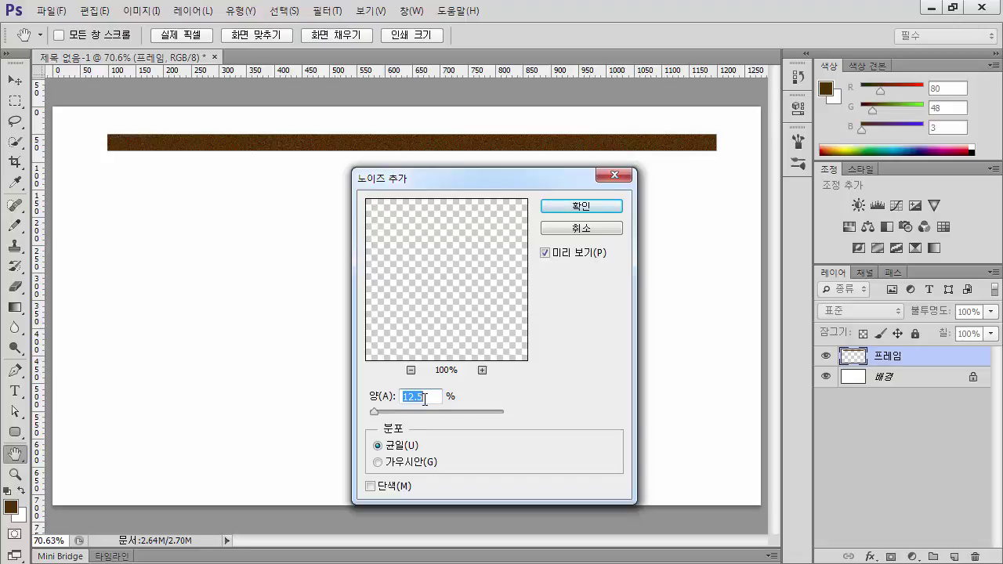
pyautogui.write('20')
pyautogui.click(372, 487)
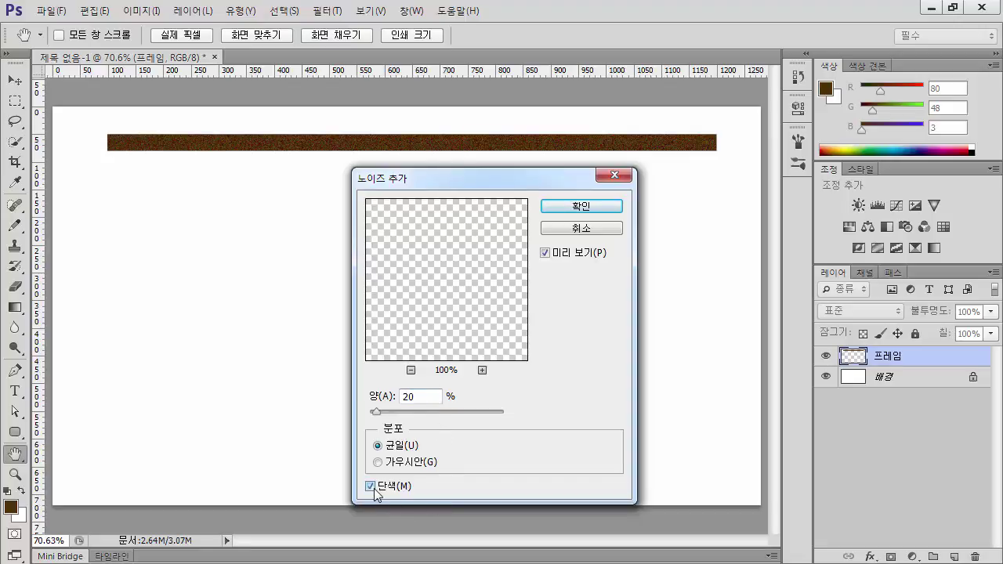
pyautogui.click(580, 206)
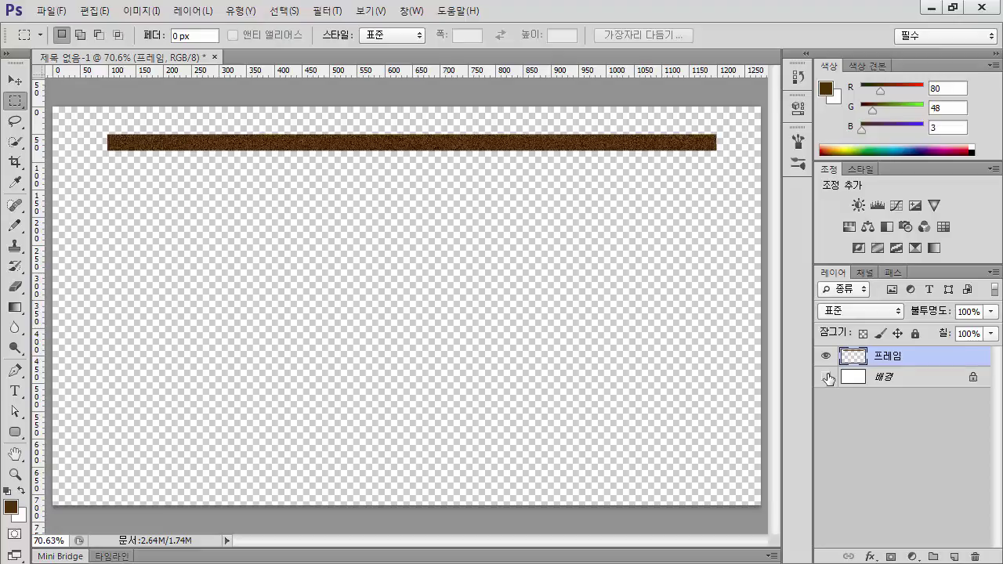
# Step: Hide the 배경 layer and lock the transparent pixels of the 프레임 layer
pyautogui.click(825, 377)
pyautogui.click(864, 334)
# Step: Apply a Motion Blur with an angle of 0° and a distance of 10 pixels to the bar
pyautogui.click(328, 11)
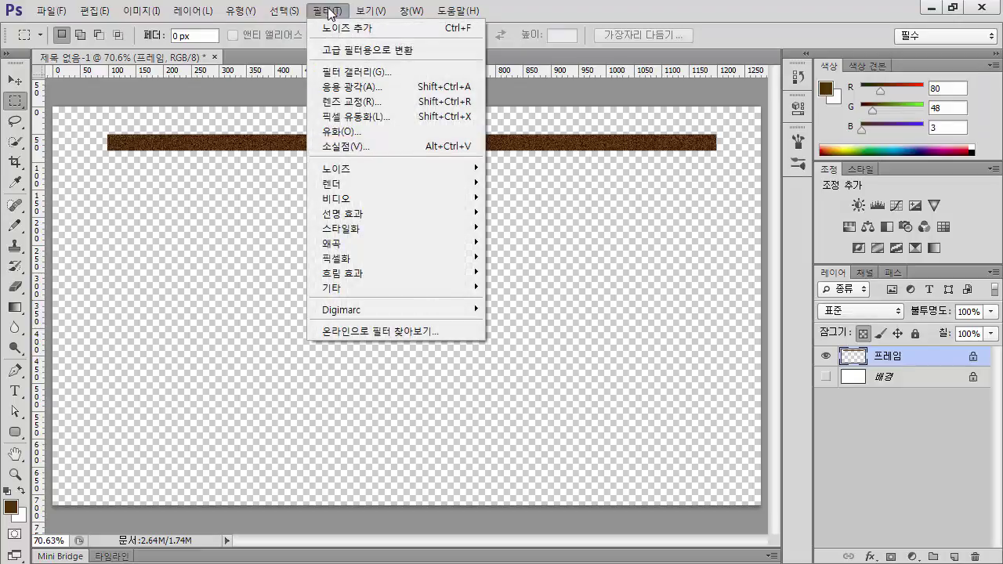
pyautogui.moveTo(402, 274)
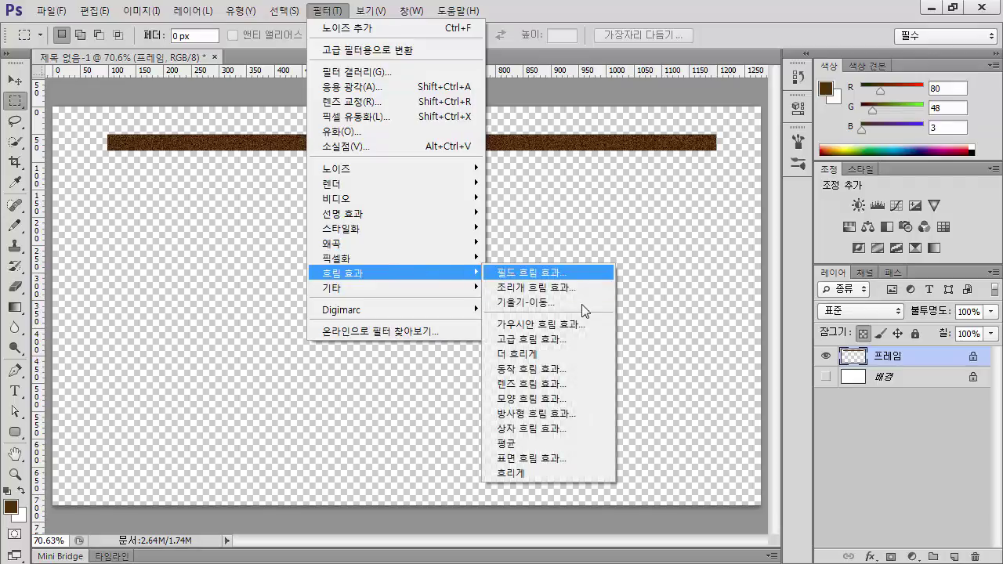
pyautogui.click(562, 372)
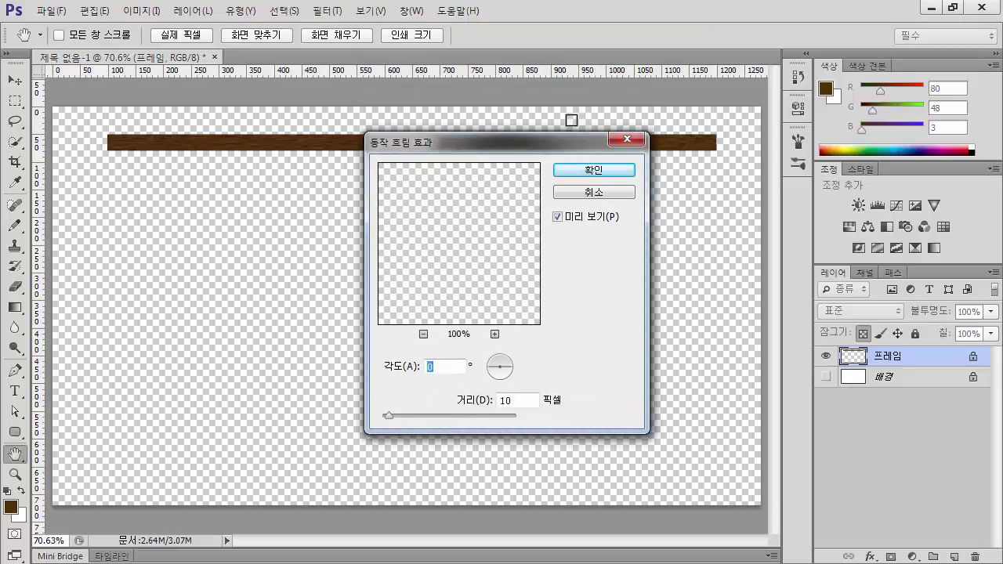
pyautogui.moveTo(531, 146); pyautogui.dragTo(679, 118)
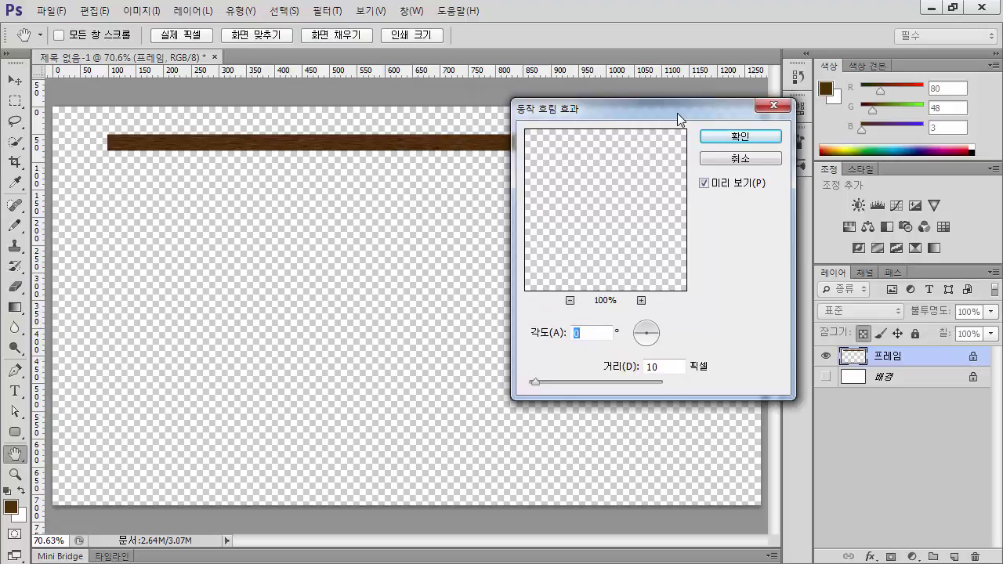
pyautogui.click(751, 139)
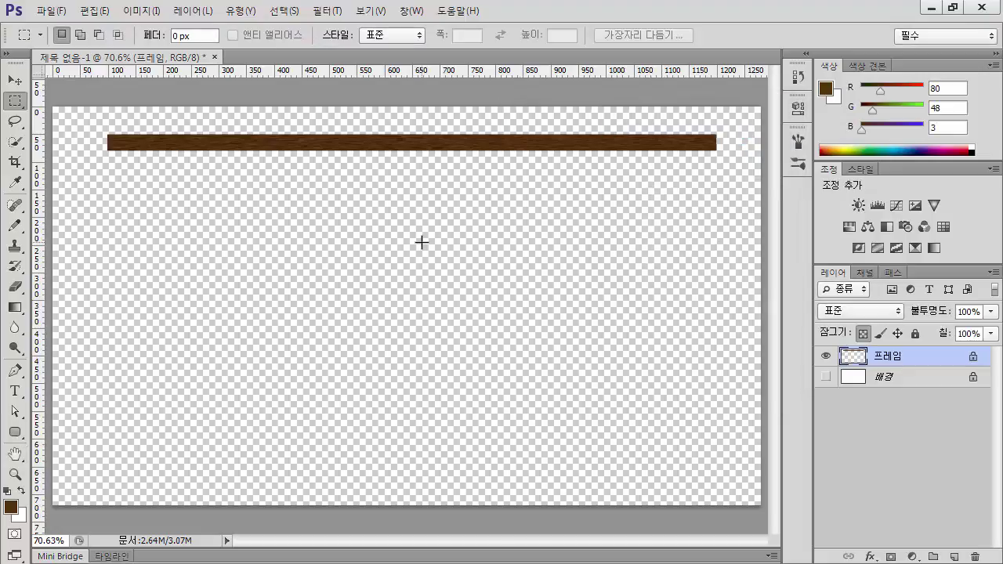
pyautogui.keyDown('ctrl'); pyautogui.click(393, 148); pyautogui.keyUp('ctrl')
pyautogui.keyDown('ctrl'); pyautogui.click(392, 145); pyautogui.keyUp('ctrl')
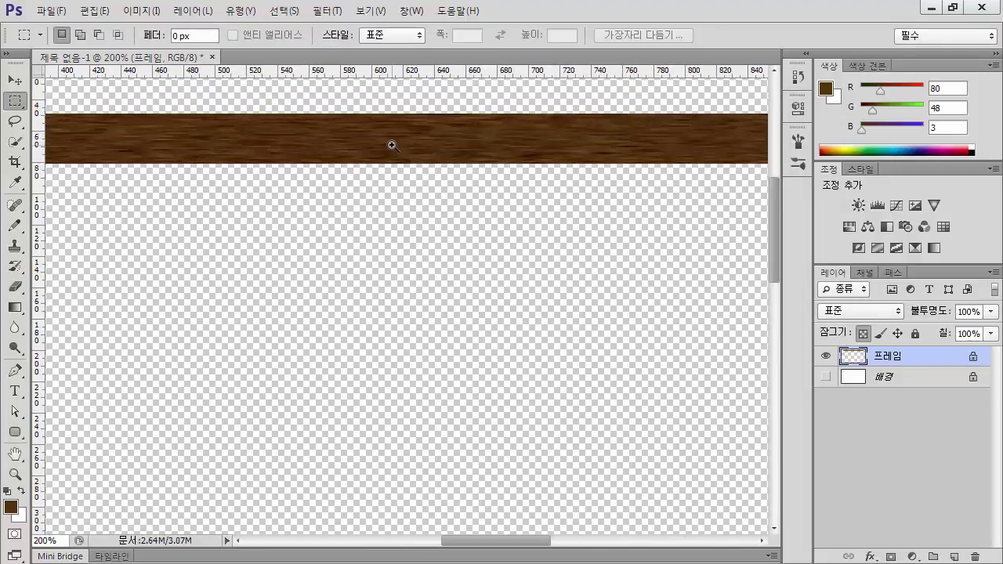
pyautogui.keyDown('ctrl'); pyautogui.click(392, 145); pyautogui.keyUp('ctrl')
pyautogui.keyDown('ctrl'); pyautogui.click(392, 144); pyautogui.keyUp('ctrl')
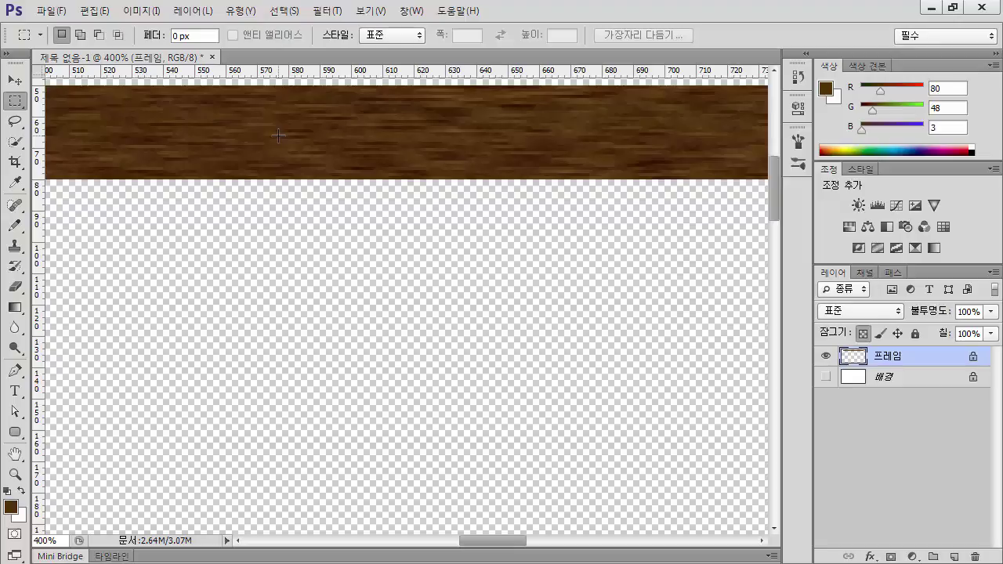
pyautogui.hotkey('ctrl', '0')
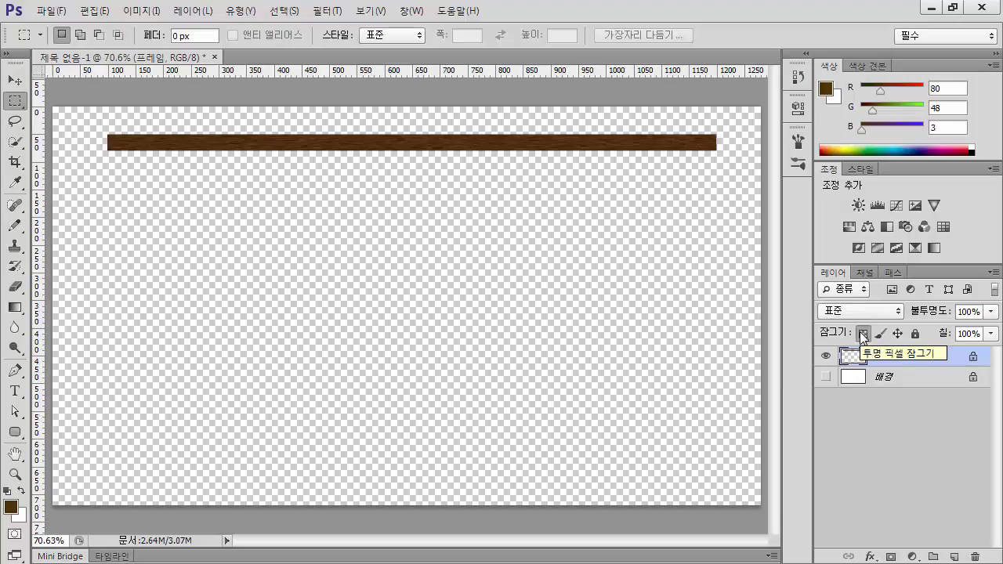
# Step: Add a Bevel and Emboss layer style with a size of 3 px to the 프레임 layer
pyautogui.doubleClick(951, 366)
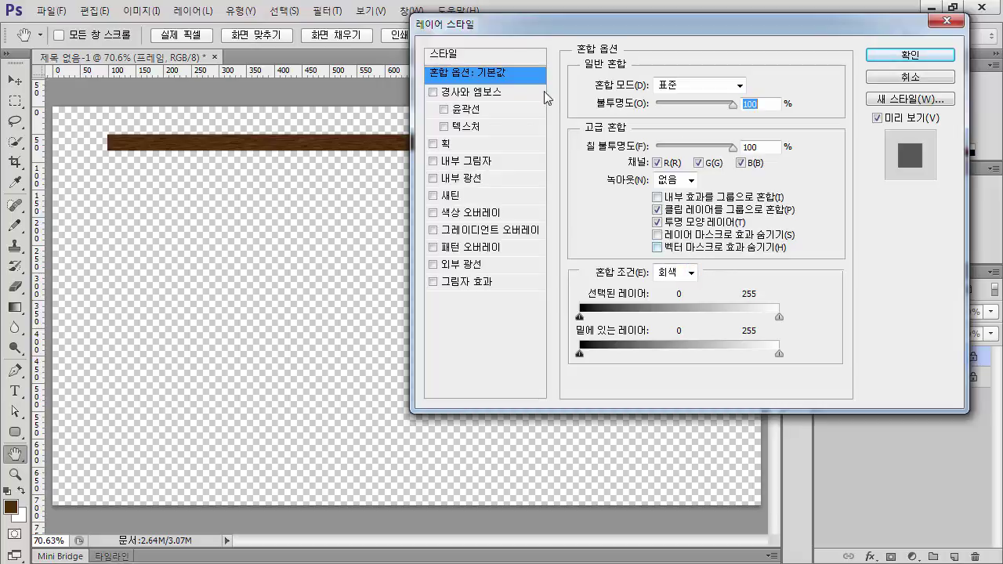
pyautogui.click(451, 93)
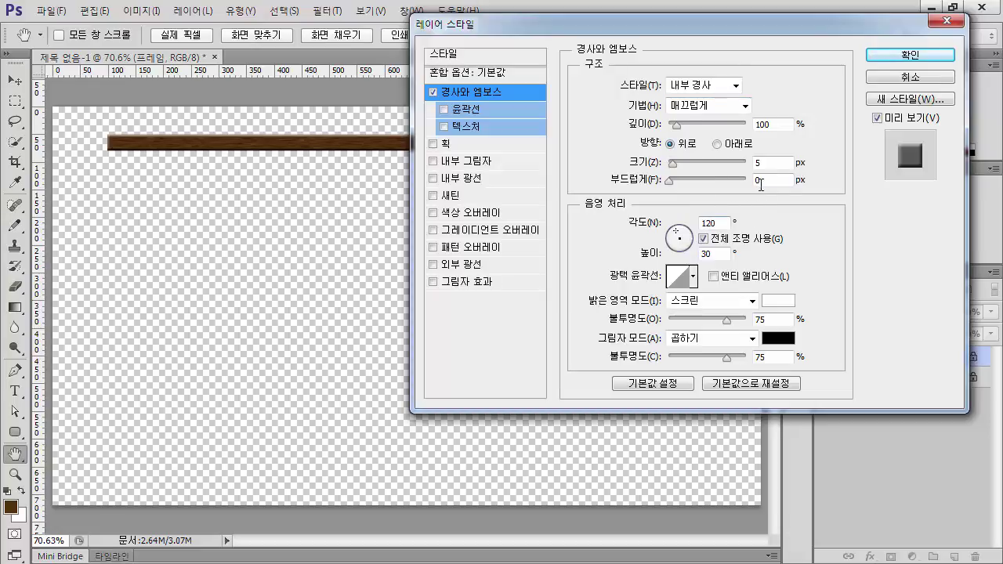
pyautogui.click(781, 163)
pyautogui.press('Down')
pyautogui.press('Down')
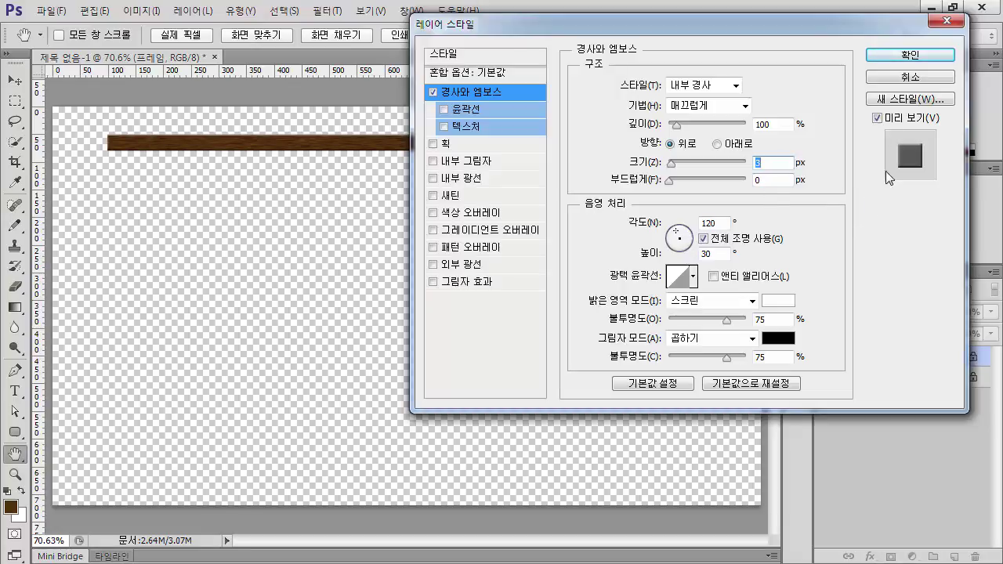
pyautogui.click(898, 55)
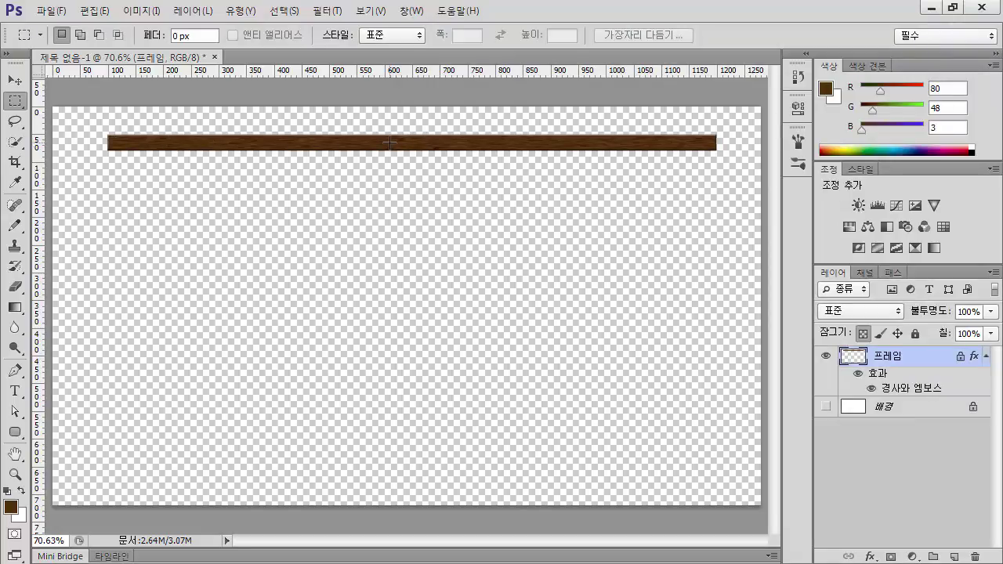
# Step: Duplicate the wooden bar straight down to the canvas's lower edge, and duplicate that copy to about mid-height, shifted slightly left
pyautogui.press('v')
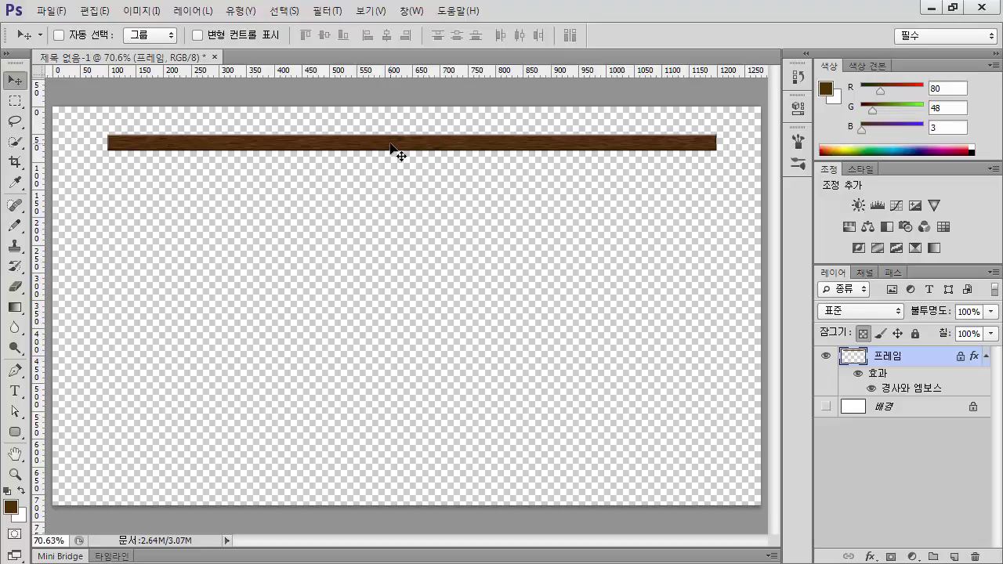
pyautogui.moveTo(392, 149); pyautogui.dragTo(380, 480)
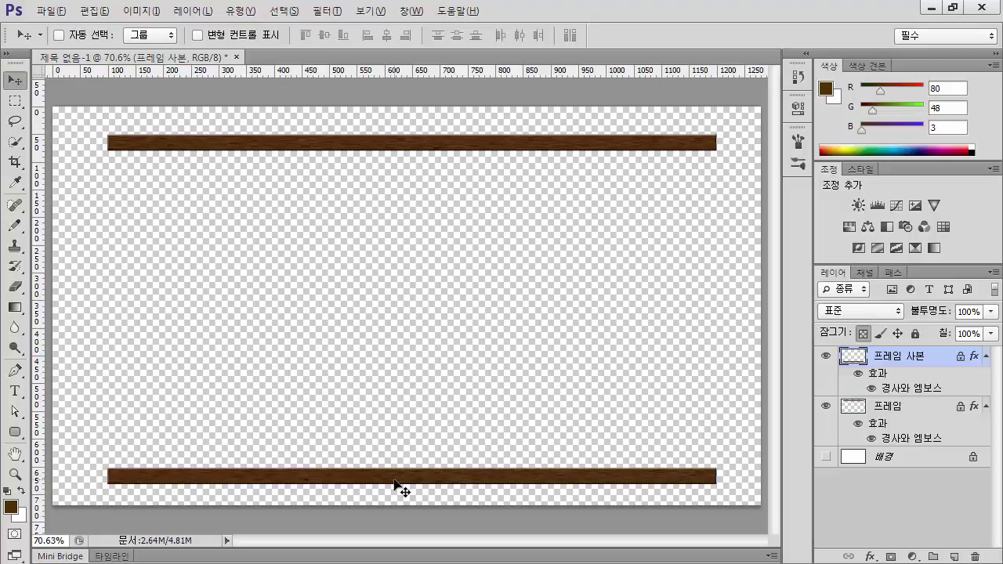
pyautogui.moveTo(395, 480); pyautogui.dragTo(362, 310)
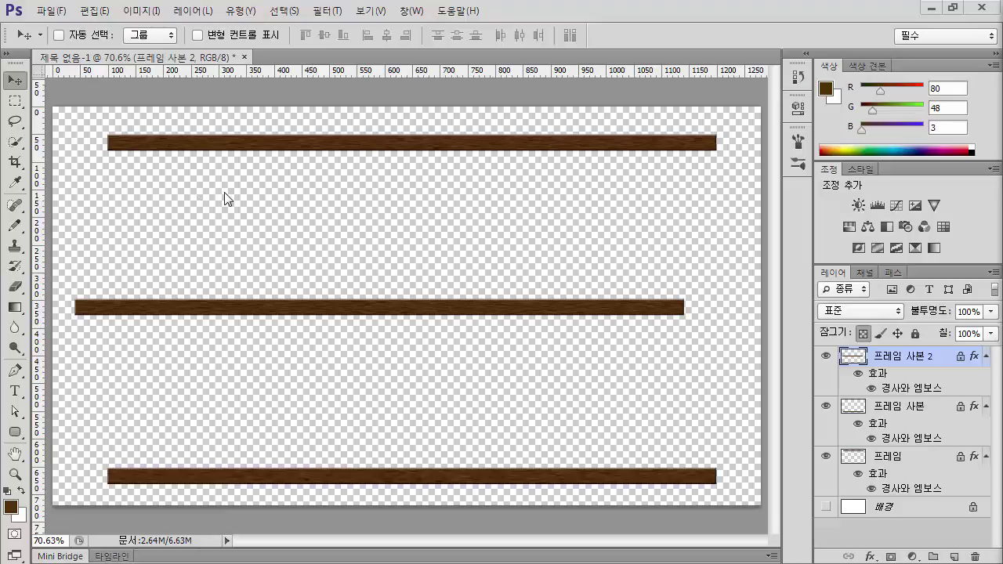
# Step: Rotate the middle bar 90° clockwise and move it to the left ends of the two horizontal bars
pyautogui.click(95, 11)
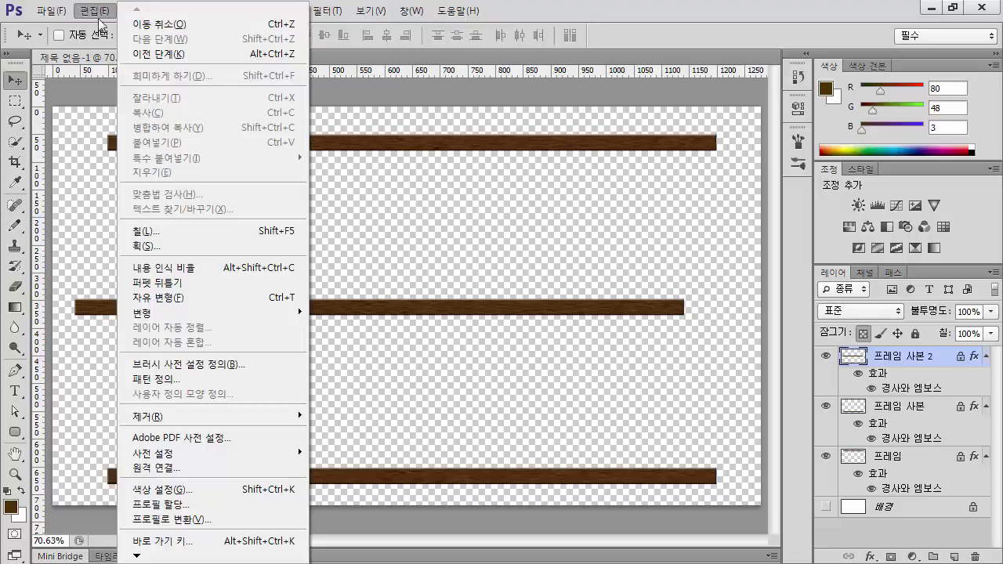
pyautogui.moveTo(185, 317)
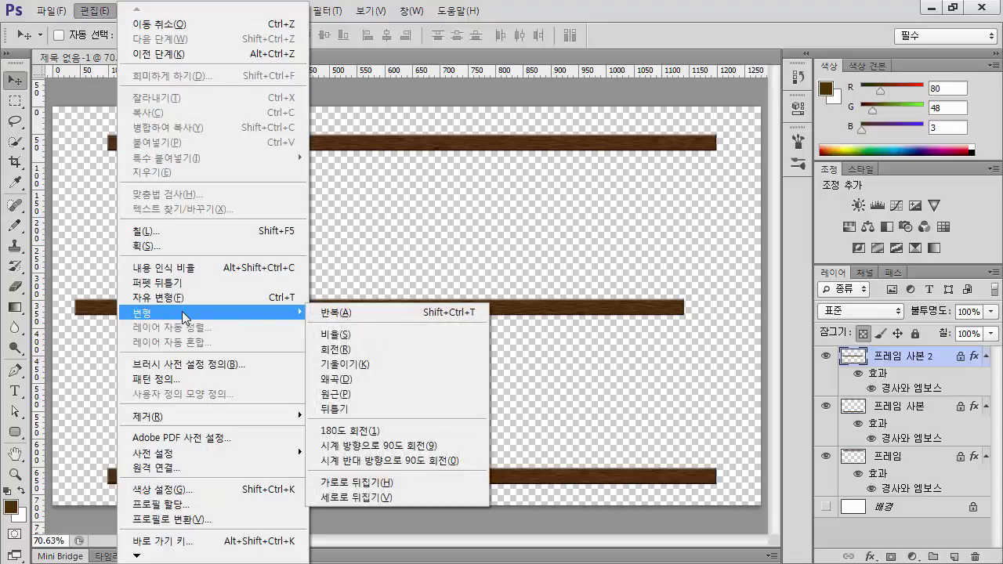
pyautogui.click(439, 447)
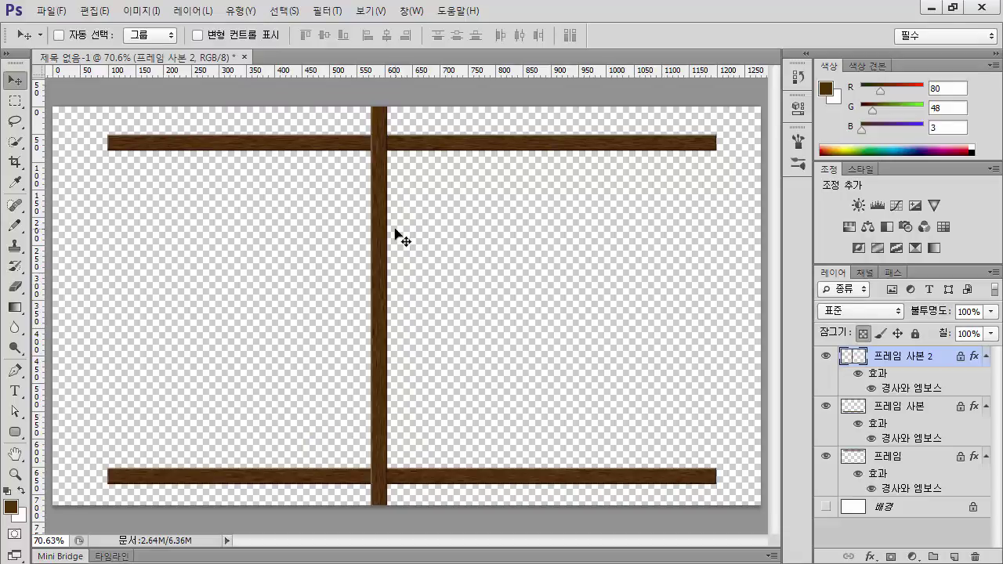
pyautogui.moveTo(381, 248); pyautogui.dragTo(123, 246)
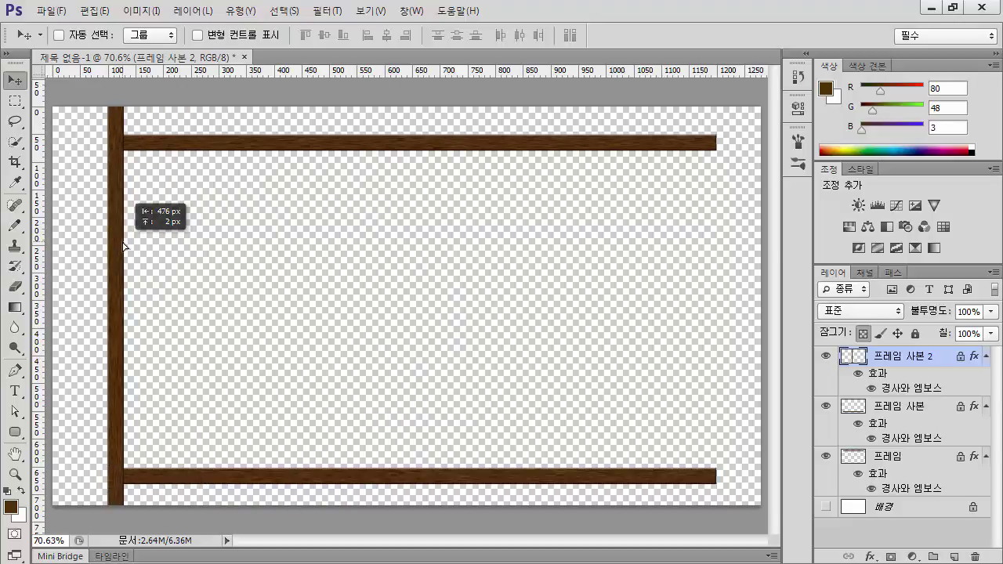
# Step: Scale the vertical bar's height to 57.40% to fit the horizontal bars' outer edges, and duplicate it straight across to their right ends
pyautogui.hotkey('ctrl', 't')
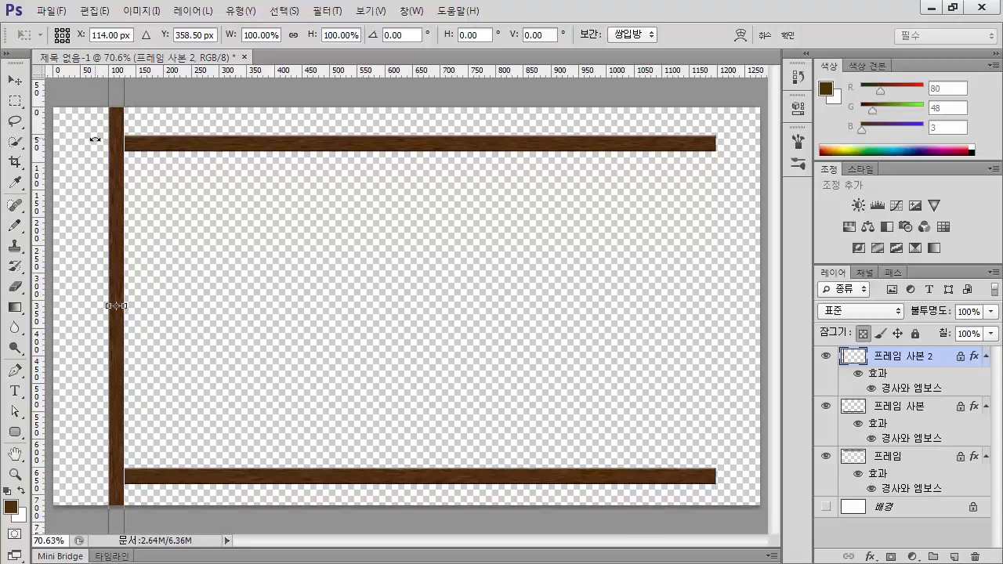
pyautogui.scroll(-2, 95, 139)
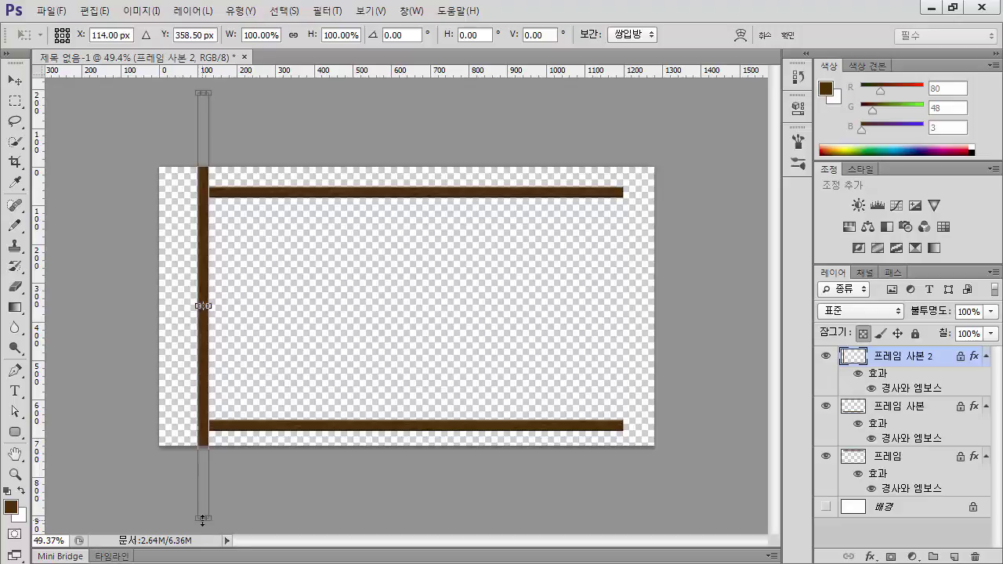
pyautogui.moveTo(203, 521); pyautogui.dragTo(205, 433)
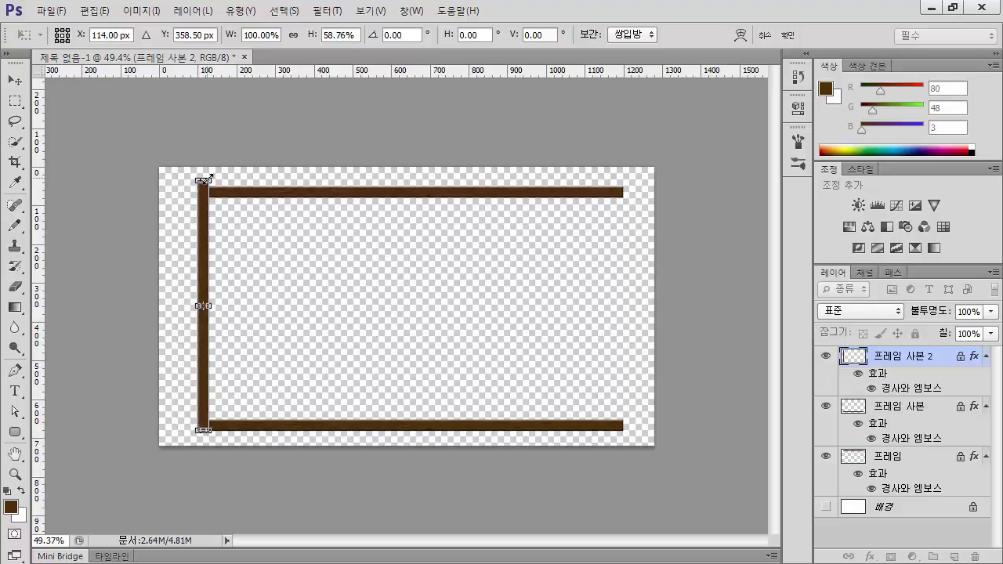
pyautogui.hotkey('ctrl', '0')
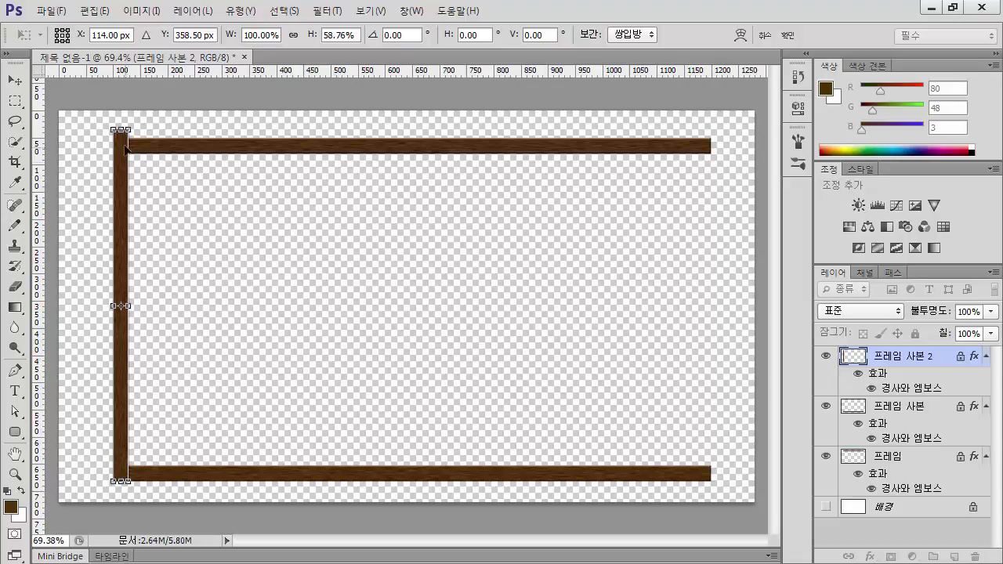
pyautogui.moveTo(121, 126); pyautogui.dragTo(121, 134)
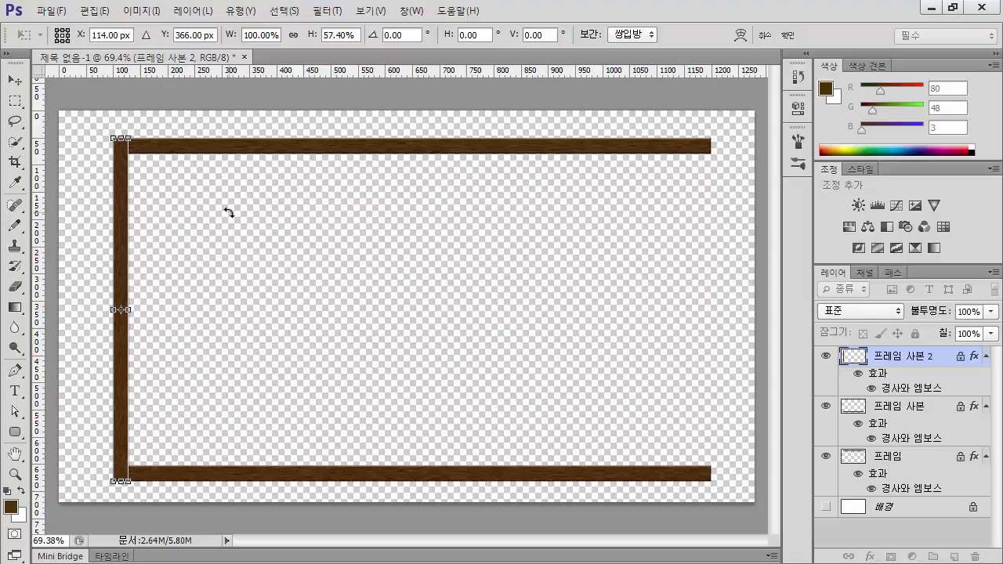
pyautogui.press('Return')
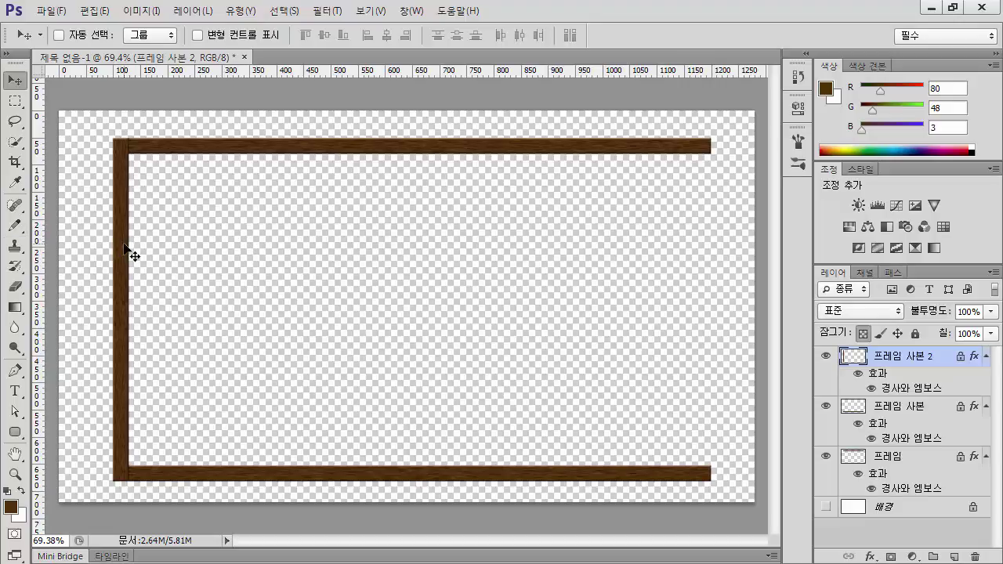
pyautogui.moveTo(127, 249); pyautogui.dragTo(703, 265)
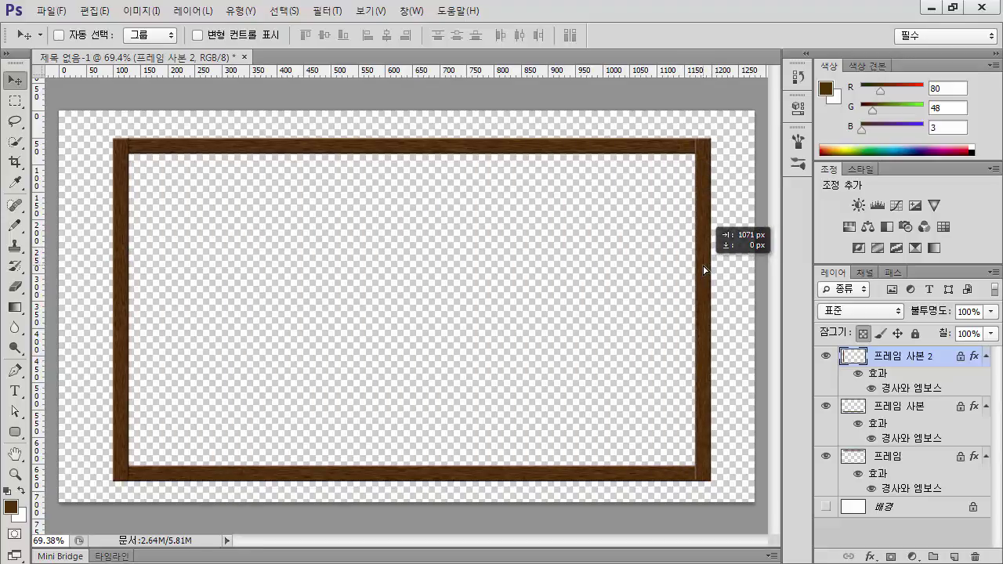
pyautogui.moveTo(703, 265)
pyautogui.mouseDown()
pyautogui.moveTo(733, 270)
pyautogui.moveTo(704, 272)
pyautogui.mouseUp()
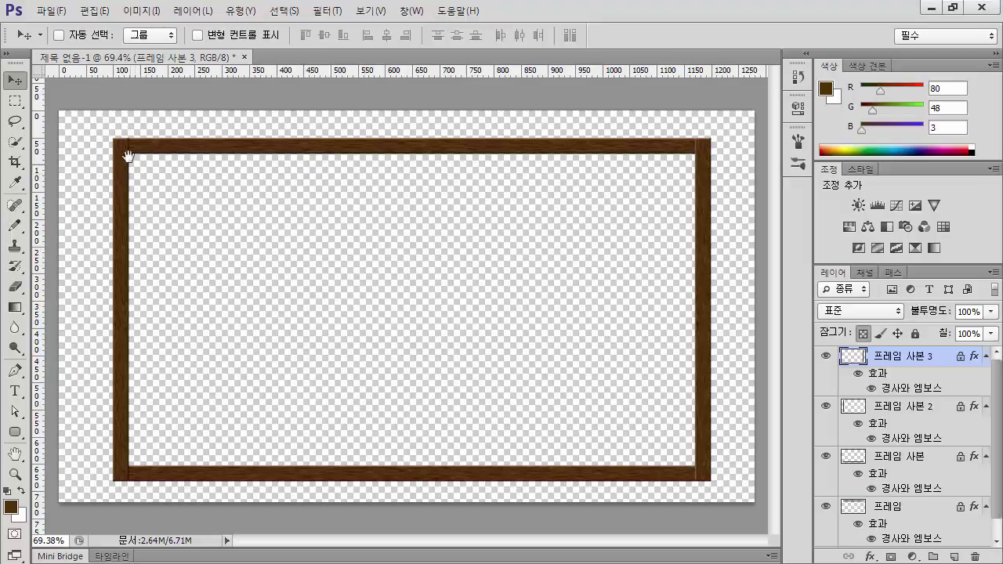
# Step: Darken both ends of the top bar on the 프레임 layer using the Burn tool with a brush size of 35
pyautogui.moveTo(128, 149); pyautogui.dragTo(197, 227)
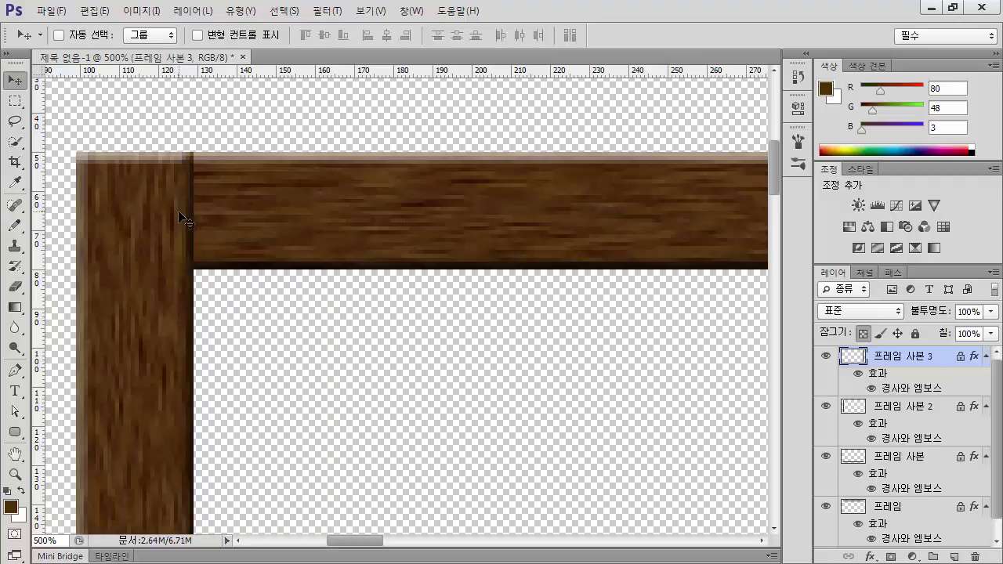
pyautogui.click(909, 510)
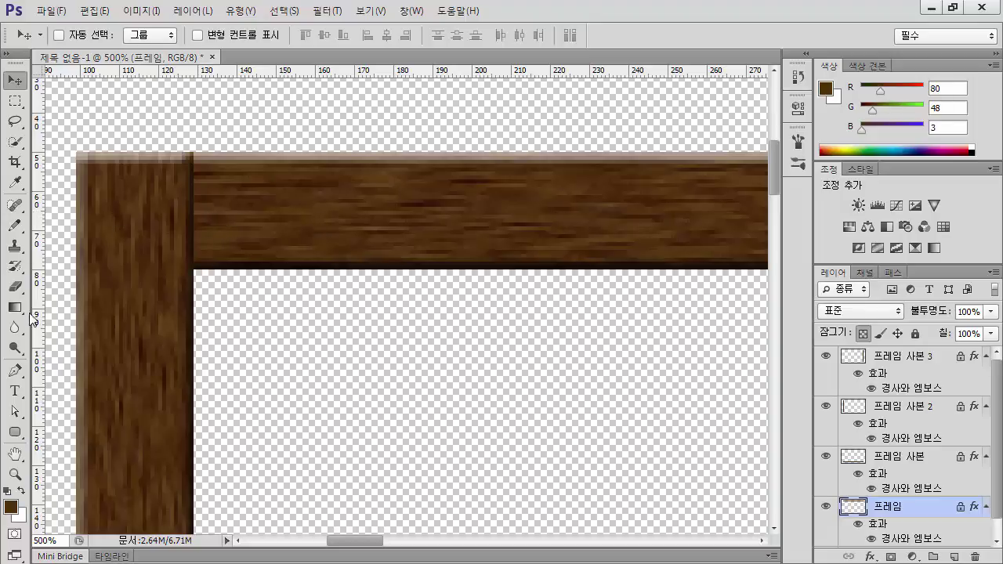
pyautogui.moveTo(15, 327)
pyautogui.mouseDown()
pyautogui.moveTo(47, 357)
pyautogui.moveTo(23, 357)
pyautogui.moveTo(89, 365)
pyautogui.mouseUp()
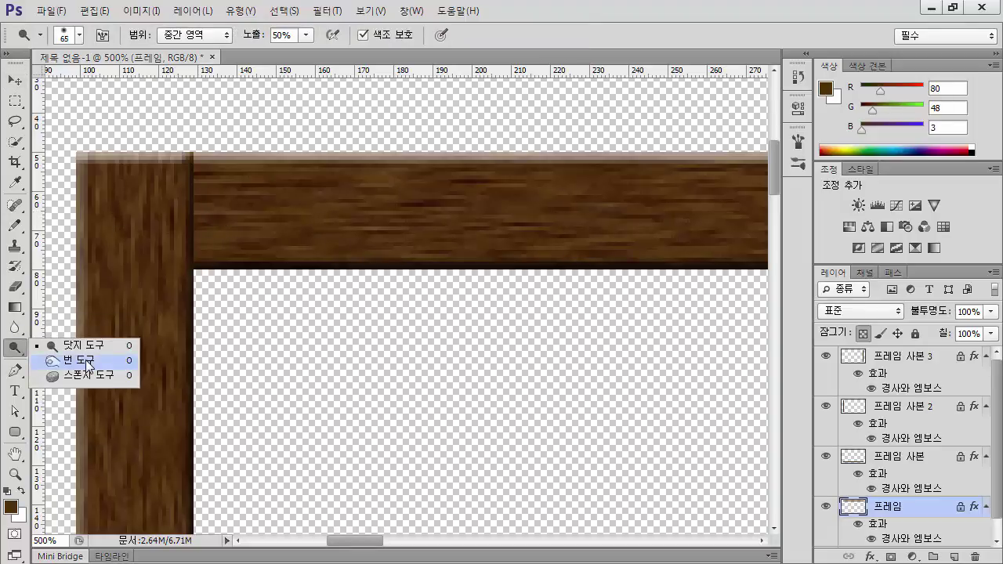
pyautogui.moveTo(89, 365); pyautogui.dragTo(88, 366)
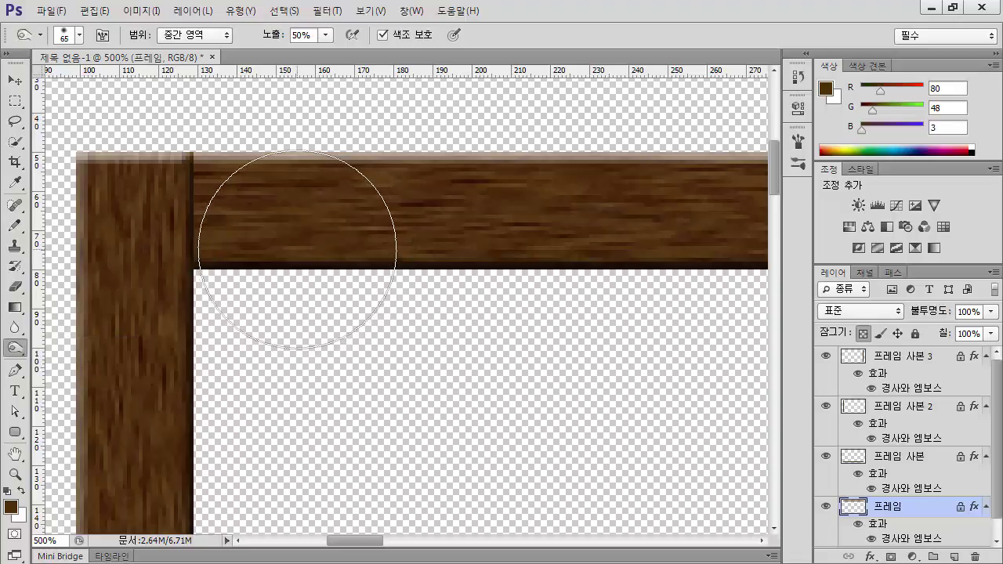
pyautogui.press('[')
pyautogui.press('[')
pyautogui.press('[')
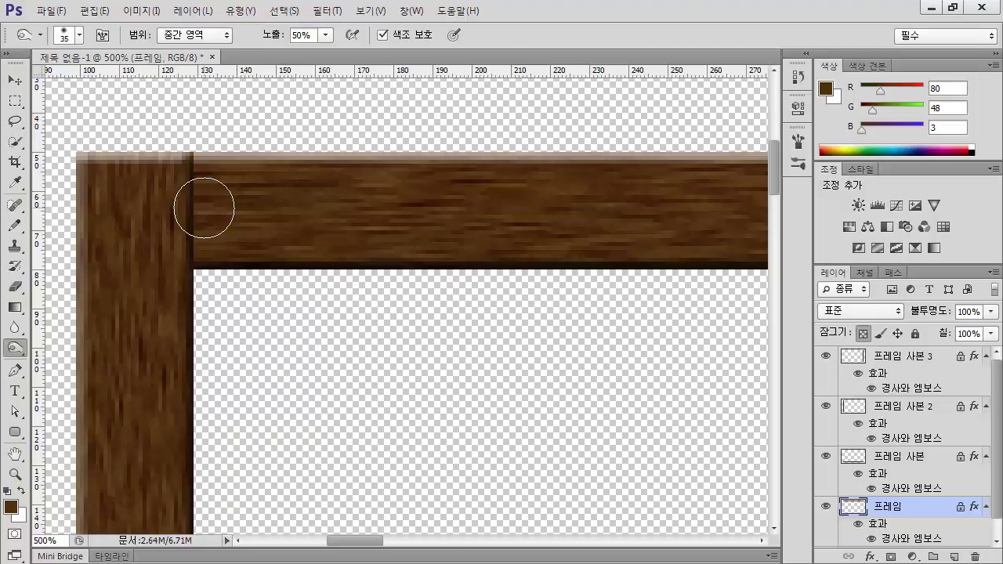
pyautogui.press(']')
pyautogui.press(']')
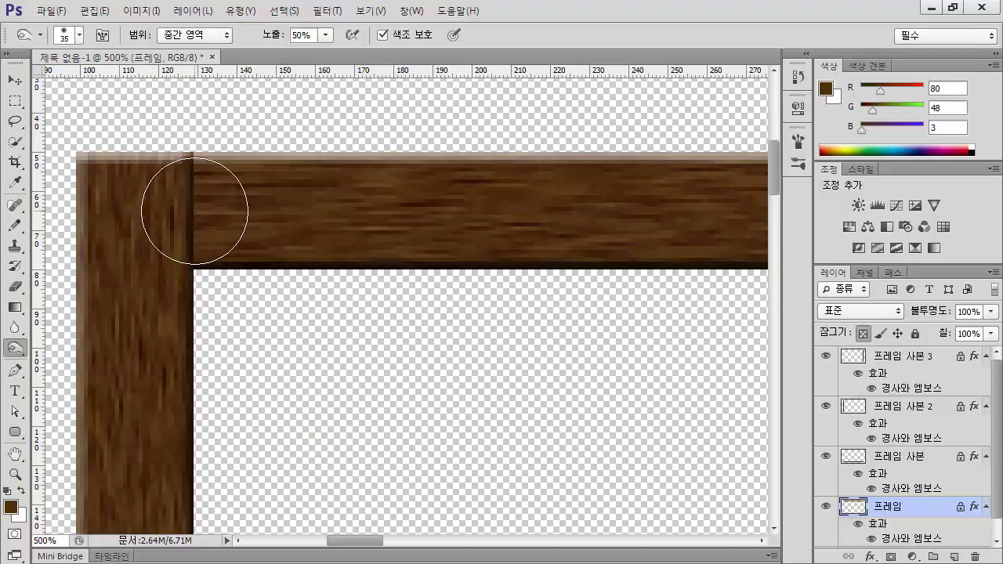
pyautogui.moveTo(194, 211)
pyautogui.mouseDown()
pyautogui.moveTo(170, 237)
pyautogui.moveTo(175, 188)
pyautogui.moveTo(159, 187)
pyautogui.moveTo(167, 248)
pyautogui.moveTo(154, 253)
pyautogui.moveTo(167, 254)
pyautogui.moveTo(158, 176)
pyautogui.moveTo(158, 253)
pyautogui.moveTo(154, 244)
pyautogui.moveTo(204, 244)
pyautogui.moveTo(182, 210)
pyautogui.moveTo(212, 205)
pyautogui.moveTo(179, 187)
pyautogui.moveTo(225, 192)
pyautogui.moveTo(201, 283)
pyautogui.moveTo(235, 213)
pyautogui.moveTo(207, 194)
pyautogui.moveTo(253, 200)
pyautogui.moveTo(218, 211)
pyautogui.moveTo(203, 239)
pyautogui.mouseUp()
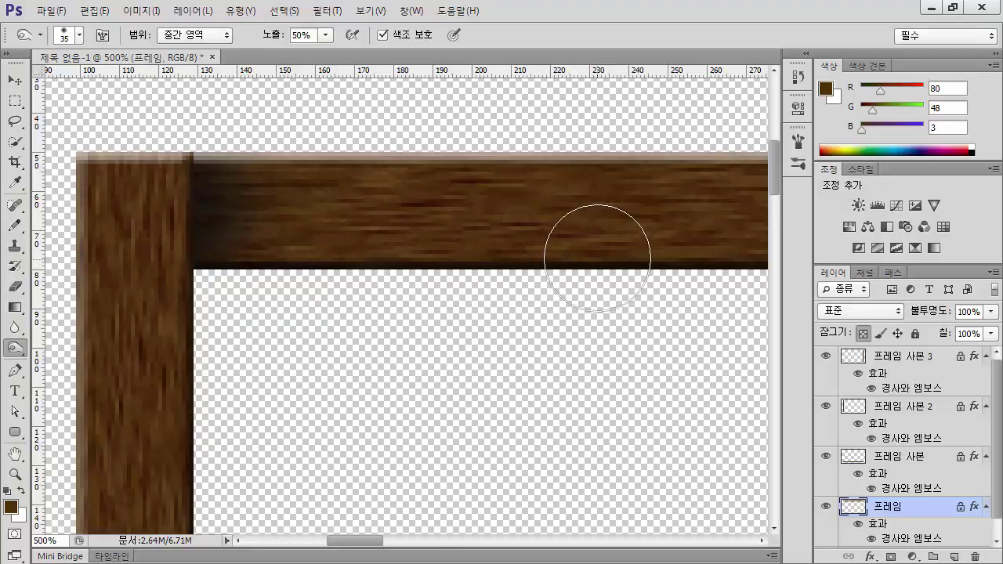
pyautogui.moveTo(581, 229)
pyautogui.mouseDown()
pyautogui.moveTo(565, 215)
pyautogui.moveTo(389, 264)
pyautogui.moveTo(661, 238)
pyautogui.moveTo(431, 158)
pyautogui.moveTo(636, 224)
pyautogui.moveTo(428, 210)
pyautogui.moveTo(453, 218)
pyautogui.moveTo(641, 217)
pyautogui.moveTo(204, 244)
pyautogui.moveTo(651, 271)
pyautogui.moveTo(403, 262)
pyautogui.moveTo(604, 237)
pyautogui.moveTo(371, 227)
pyautogui.moveTo(414, 222)
pyautogui.moveTo(603, 248)
pyautogui.mouseUp()
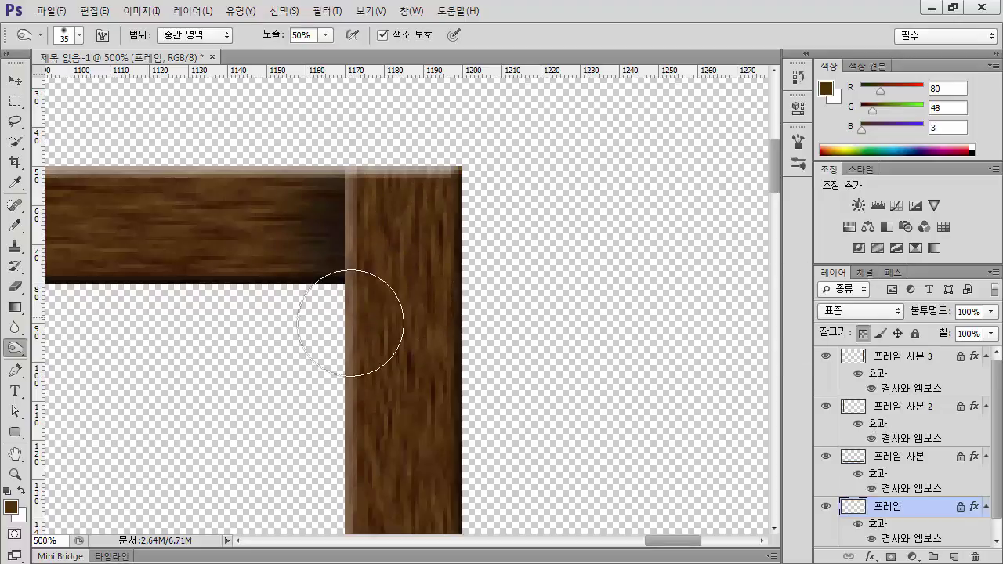
# Step: Burn the upper and lower inner corners of the right vertical bar on the 프레임 사본 3 layer
pyautogui.click(903, 358)
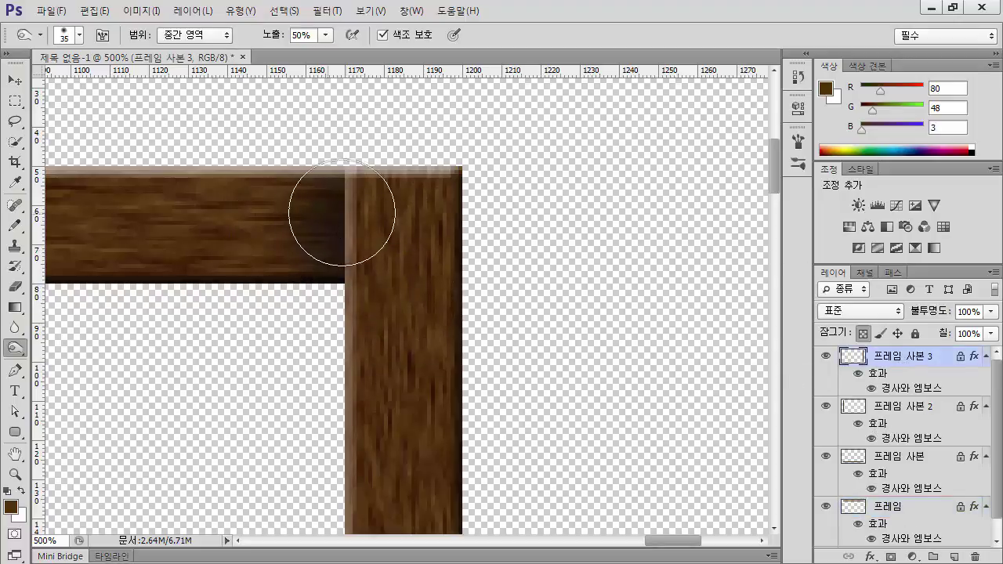
pyautogui.moveTo(332, 237)
pyautogui.mouseDown()
pyautogui.moveTo(326, 273)
pyautogui.moveTo(300, 254)
pyautogui.moveTo(341, 215)
pyautogui.moveTo(312, 266)
pyautogui.moveTo(407, 275)
pyautogui.moveTo(348, 228)
pyautogui.moveTo(359, 229)
pyautogui.moveTo(360, 218)
pyautogui.moveTo(345, 212)
pyautogui.moveTo(351, 223)
pyautogui.moveTo(336, 231)
pyautogui.moveTo(350, 236)
pyautogui.moveTo(326, 247)
pyautogui.moveTo(416, 344)
pyautogui.moveTo(351, 281)
pyautogui.mouseUp()
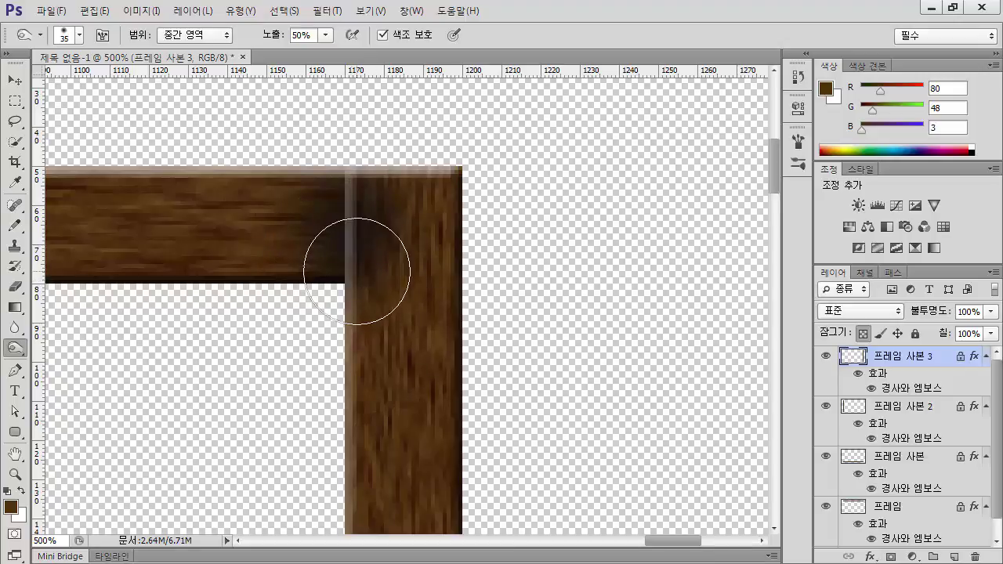
pyautogui.hotkey('ctrl', '0')
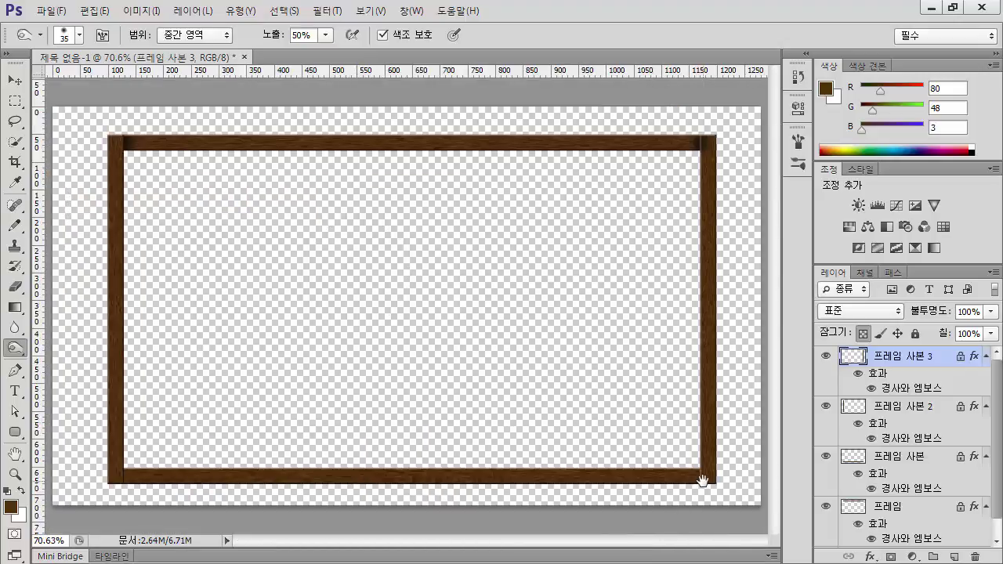
pyautogui.moveTo(704, 482)
pyautogui.mouseDown()
pyautogui.moveTo(708, 496)
pyautogui.moveTo(716, 472)
pyautogui.moveTo(702, 438)
pyautogui.mouseUp()
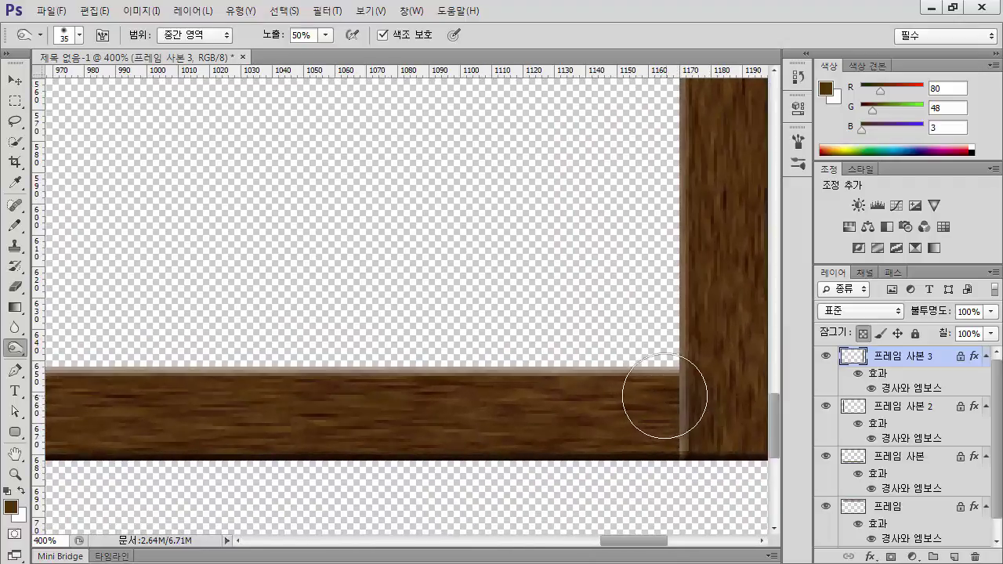
pyautogui.moveTo(638, 408)
pyautogui.mouseDown()
pyautogui.moveTo(673, 425)
pyautogui.moveTo(641, 434)
pyautogui.moveTo(653, 393)
pyautogui.moveTo(648, 427)
pyautogui.moveTo(676, 458)
pyautogui.moveTo(675, 412)
pyautogui.moveTo(642, 418)
pyautogui.moveTo(658, 432)
pyautogui.moveTo(674, 420)
pyautogui.moveTo(641, 421)
pyautogui.moveTo(703, 411)
pyautogui.moveTo(671, 410)
pyautogui.moveTo(683, 406)
pyautogui.moveTo(653, 421)
pyautogui.moveTo(663, 436)
pyautogui.moveTo(672, 401)
pyautogui.moveTo(658, 402)
pyautogui.moveTo(648, 438)
pyautogui.moveTo(657, 442)
pyautogui.moveTo(663, 400)
pyautogui.mouseUp()
# Step: Burn the right and left ends of the bottom bar on the 프레임 사본 layer where they meet the vertical bars
pyautogui.click(893, 509)
pyautogui.click(909, 441)
pyautogui.click(856, 462)
pyautogui.hotkey('ctrl', '0')
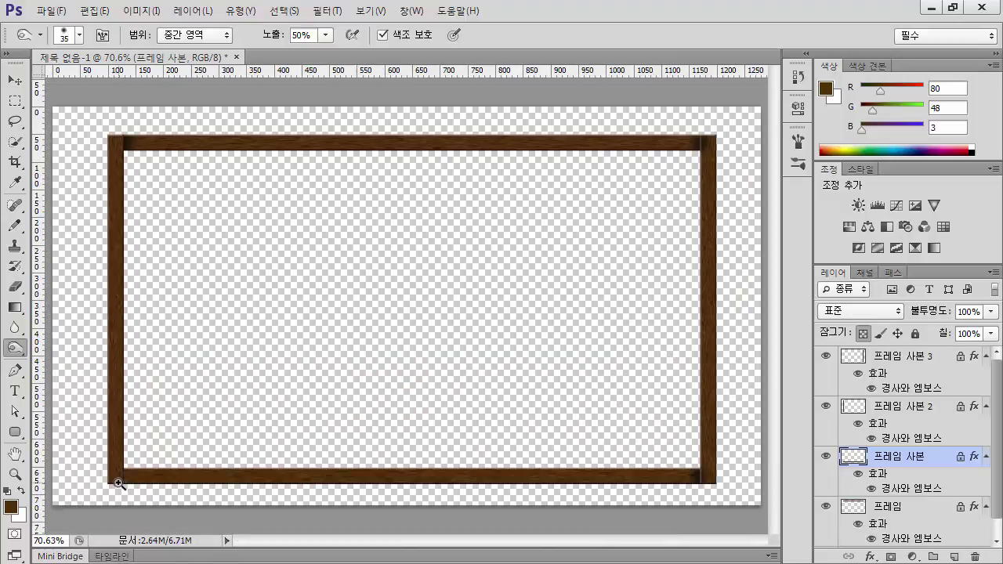
pyautogui.scroll(5, 119, 480)
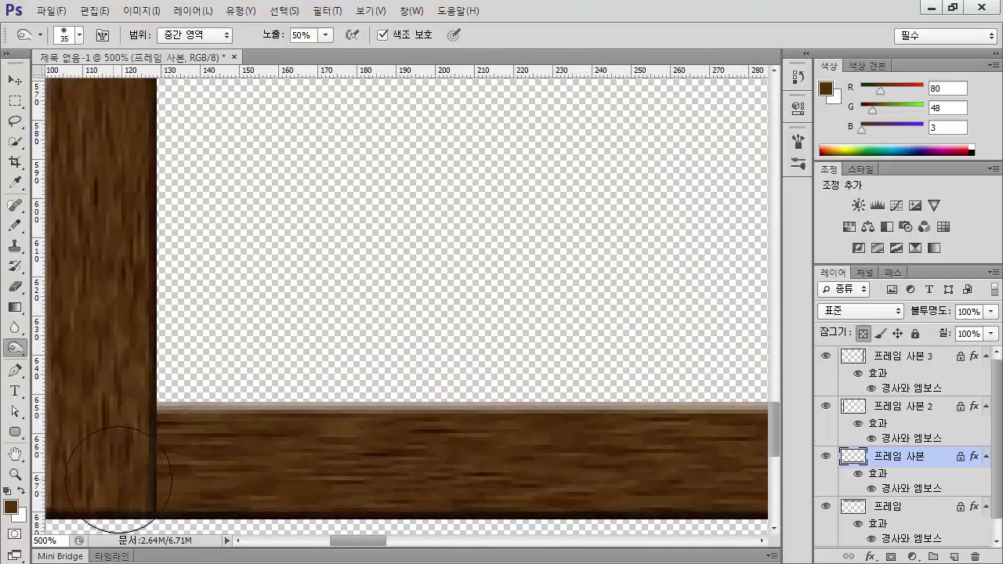
pyautogui.moveTo(119, 480)
pyautogui.mouseDown()
pyautogui.moveTo(149, 461)
pyautogui.moveTo(168, 429)
pyautogui.moveTo(148, 465)
pyautogui.moveTo(155, 538)
pyautogui.moveTo(164, 536)
pyautogui.mouseUp()
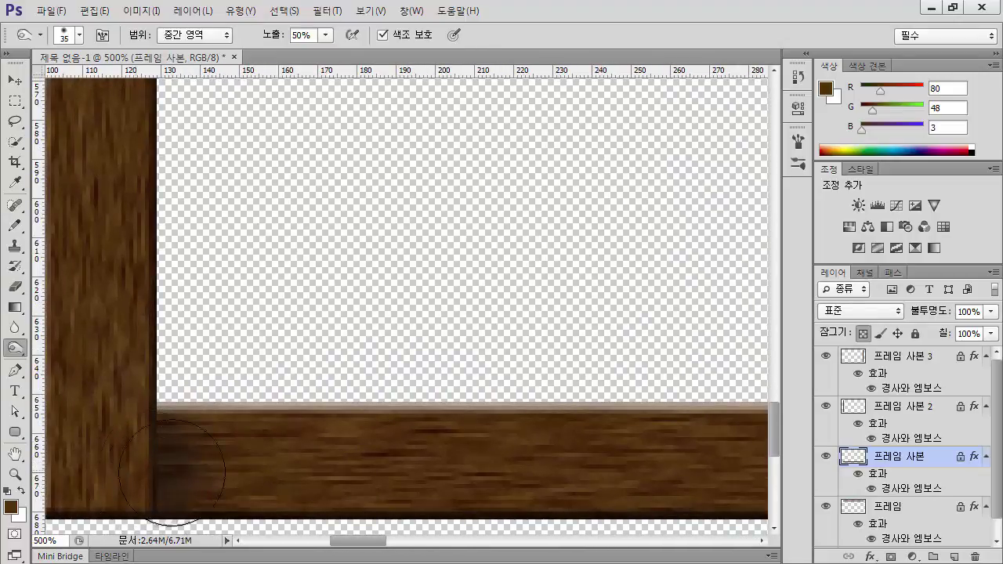
# Step: Burn the lower end of the left vertical bar on the 프레임 사본 2 layer beside the bottom bar
pyautogui.click(903, 415)
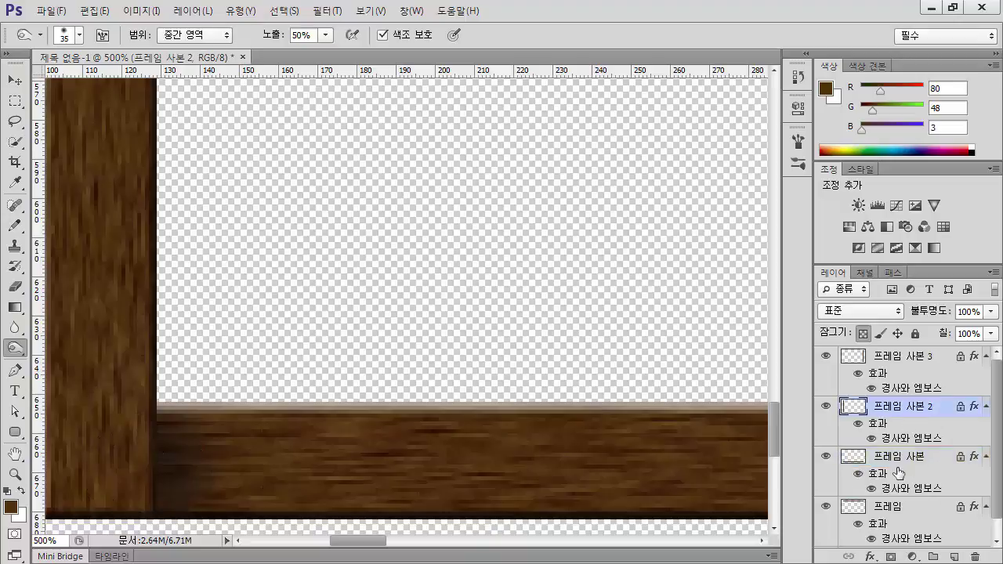
pyautogui.click(900, 470)
pyautogui.click(895, 413)
pyautogui.moveTo(146, 450)
pyautogui.mouseDown()
pyautogui.moveTo(142, 476)
pyautogui.moveTo(171, 457)
pyautogui.moveTo(162, 481)
pyautogui.mouseUp()
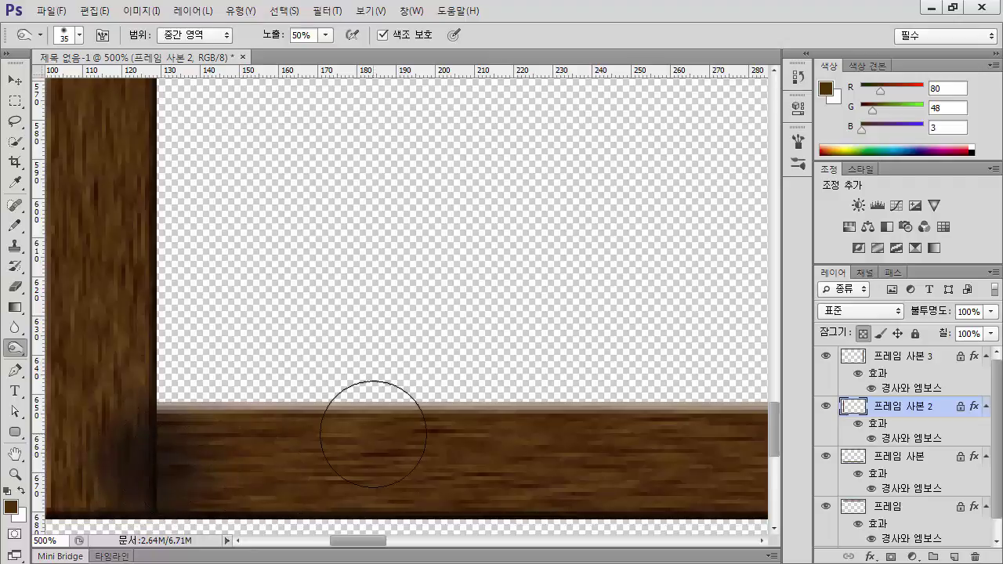
pyautogui.hotkey('ctrl', '0')
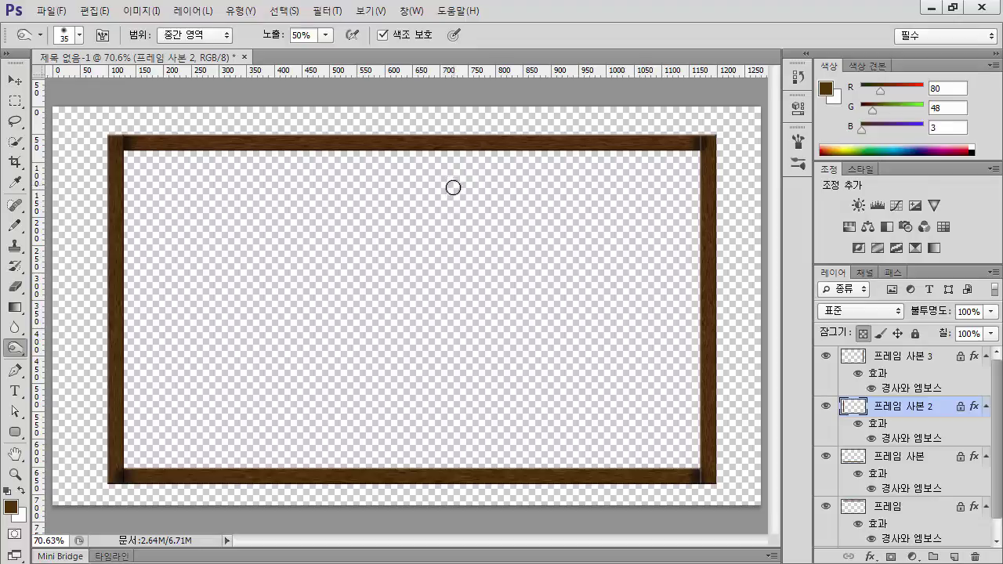
# Step: Create a new layer above 프레임 사본 3 and rename it 칠판
pyautogui.click(892, 361)
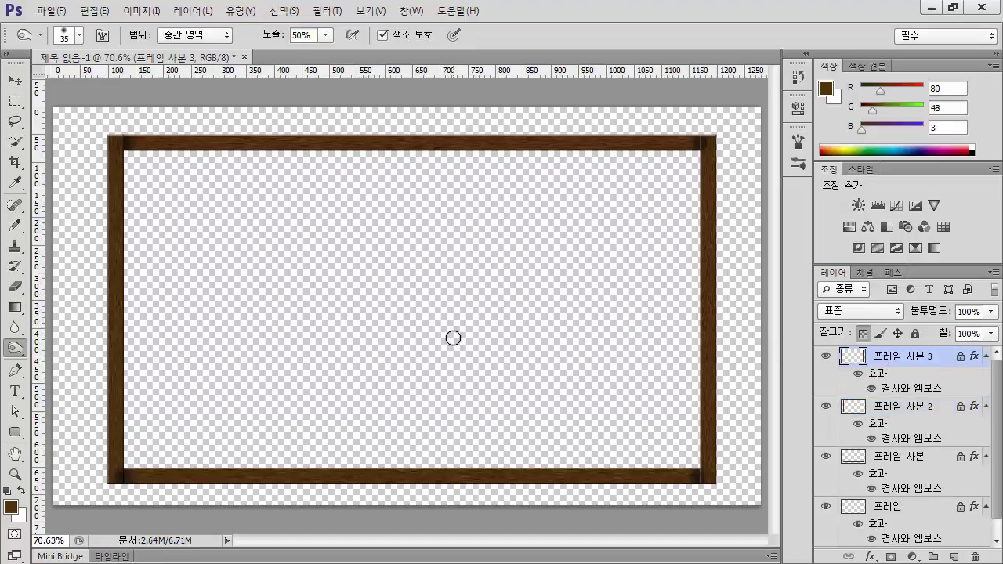
pyautogui.hotkey('ctrl', 'shift', 'n')
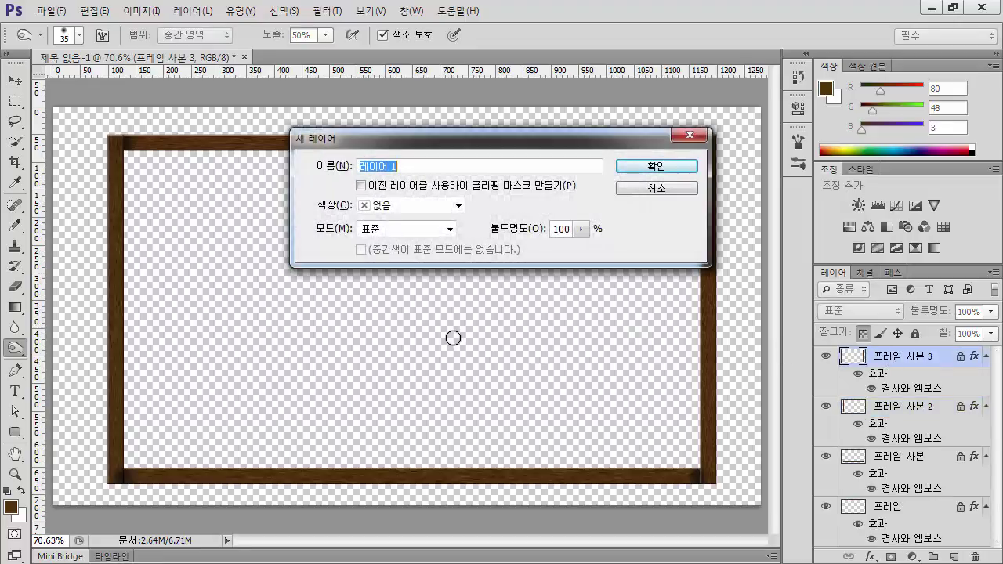
pyautogui.click(657, 166)
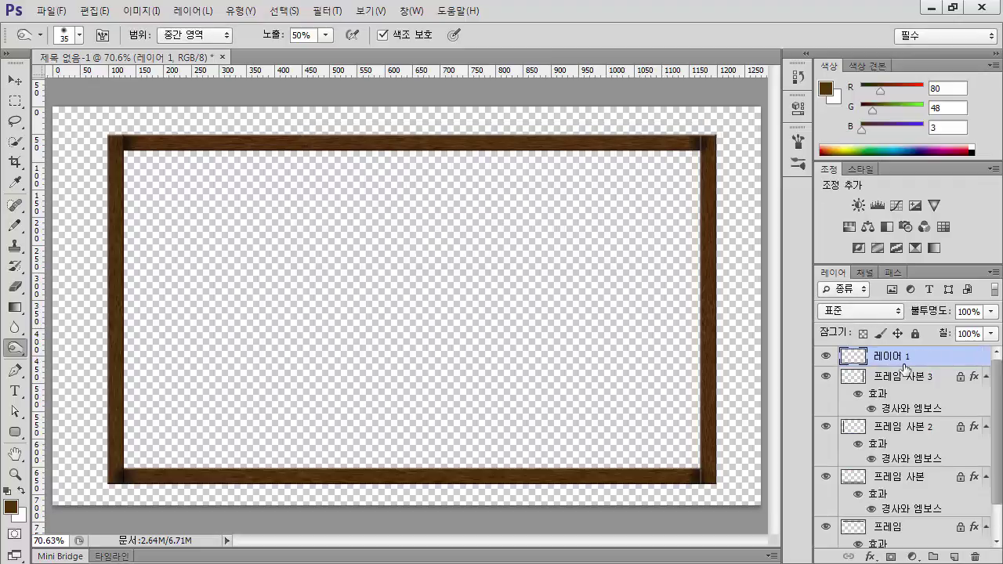
pyautogui.doubleClick(901, 357)
pyautogui.write('cls')
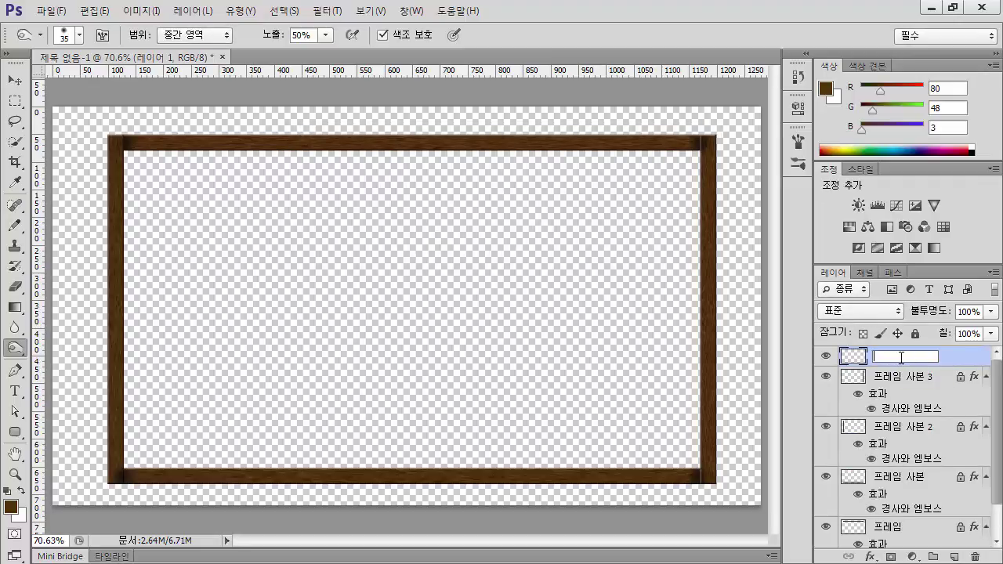
pyautogui.write('칠판')
pyautogui.press('Return')
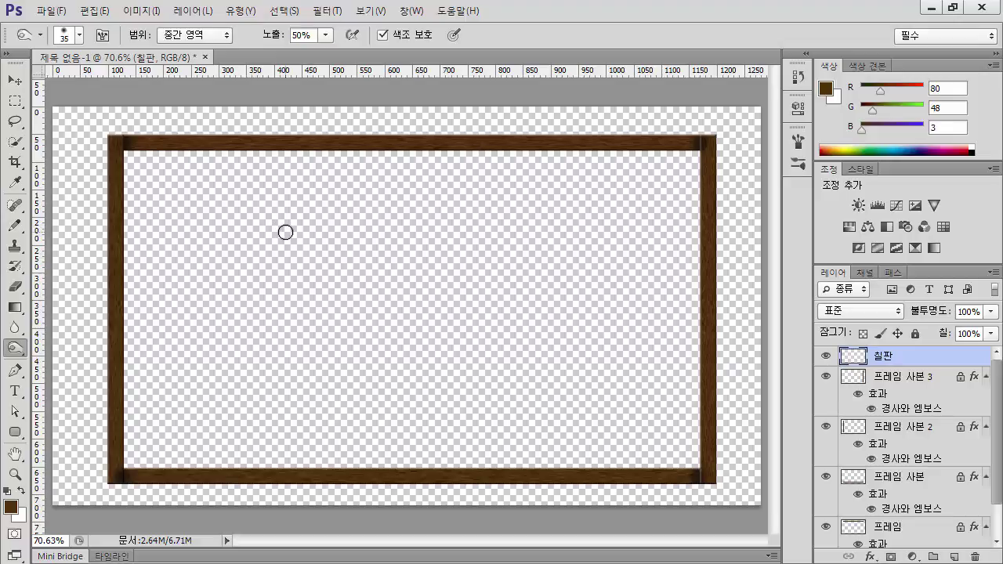
# Step: Draw a rectangular marquee selection around the frame's open interior, slightly overlapping the inner edges of all four bars
pyautogui.click(15, 101)
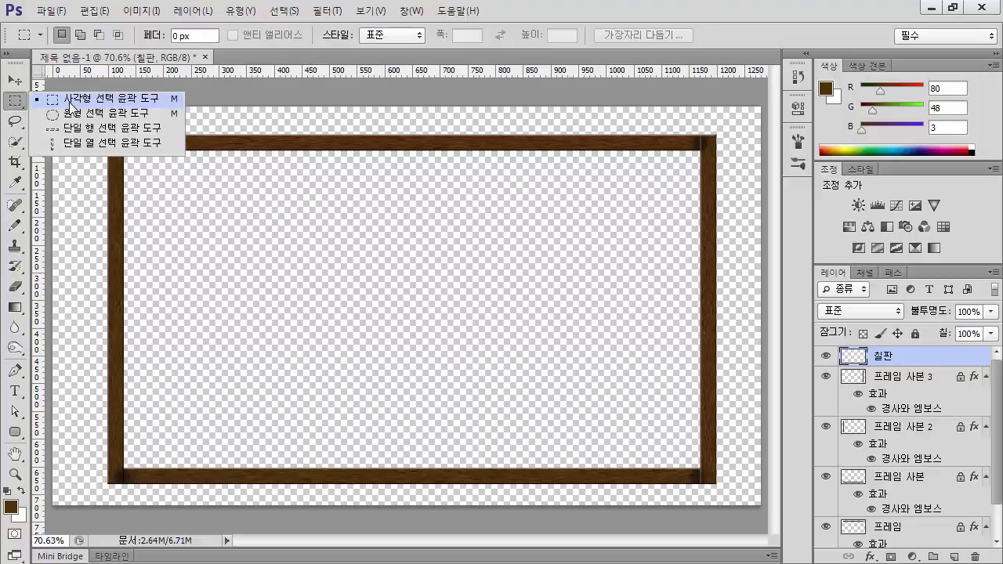
pyautogui.click(72, 99)
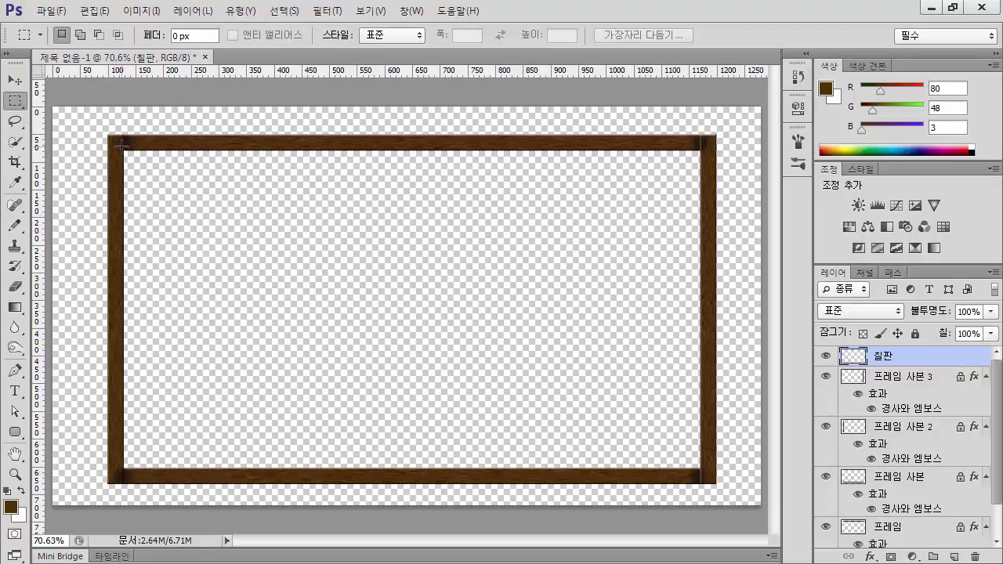
pyautogui.moveTo(121, 146); pyautogui.dragTo(703, 472)
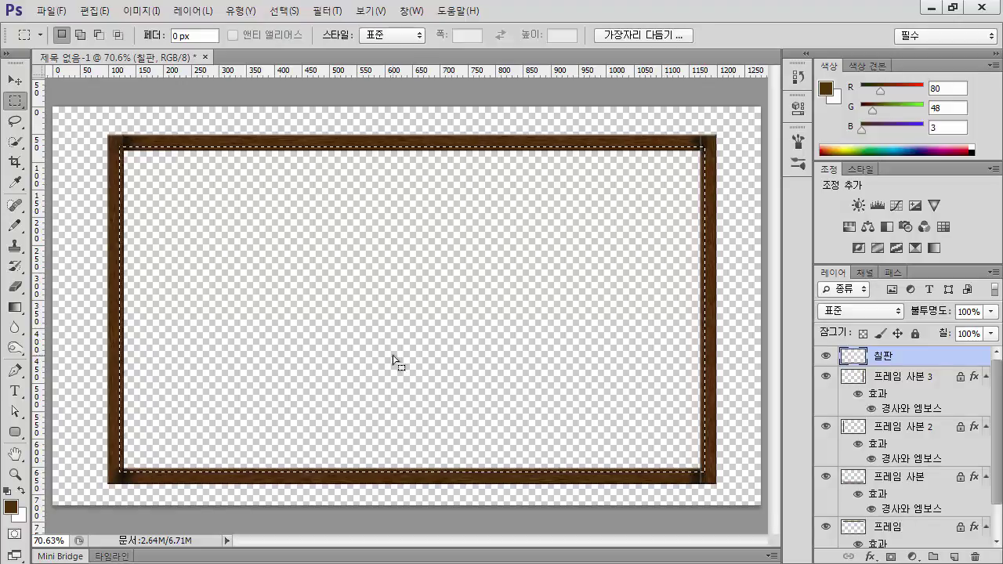
# Step: Set the foreground color to dark green 134b01, fill the selection on the 칠판 layer with it, and deselect
pyautogui.click(11, 507)
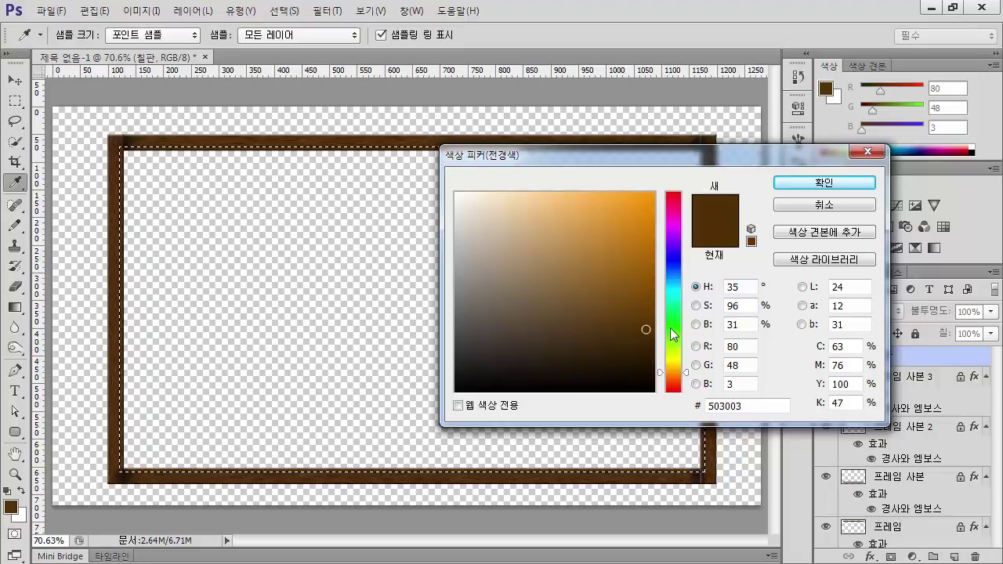
pyautogui.click(677, 324)
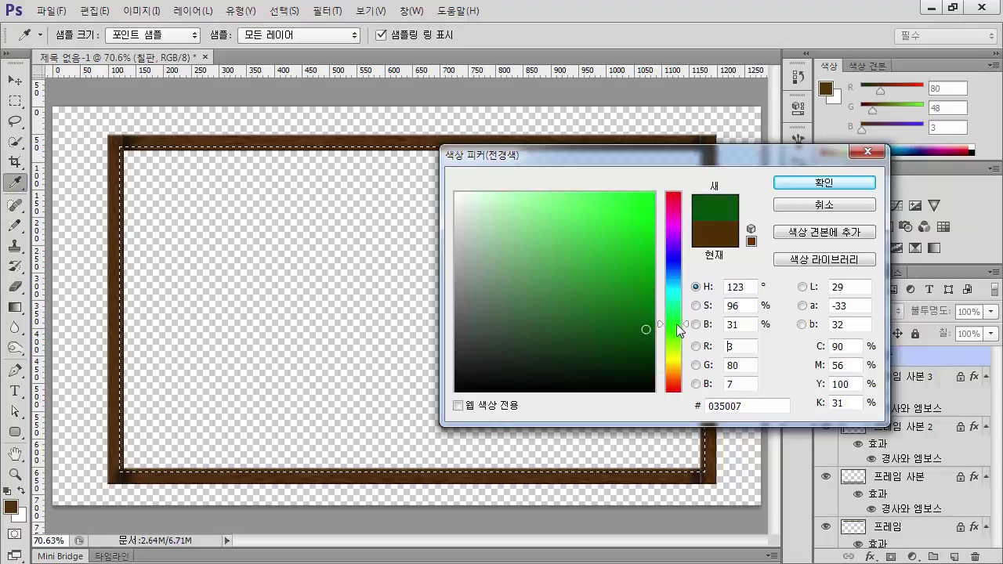
pyautogui.moveTo(678, 324)
pyautogui.mouseDown()
pyautogui.moveTo(679, 345)
pyautogui.moveTo(682, 334)
pyautogui.moveTo(650, 334)
pyautogui.mouseUp()
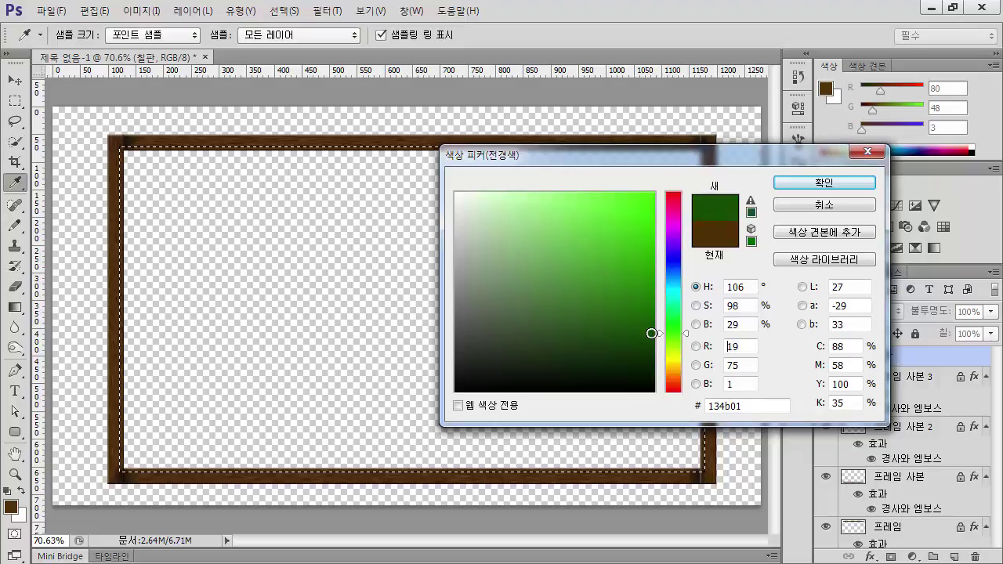
pyautogui.click(825, 184)
pyautogui.press('m')
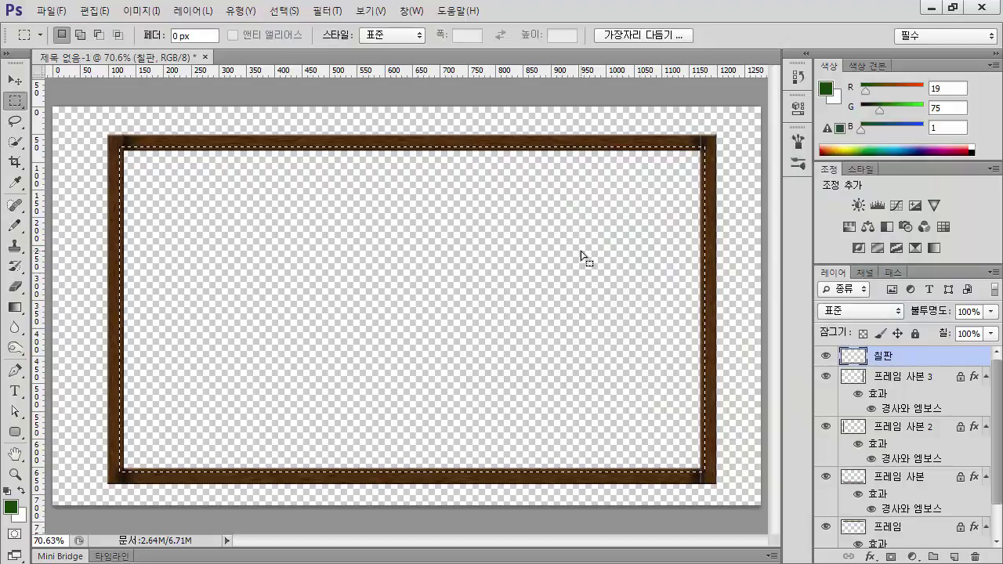
pyautogui.hotkey('alt', 'BackSpace')
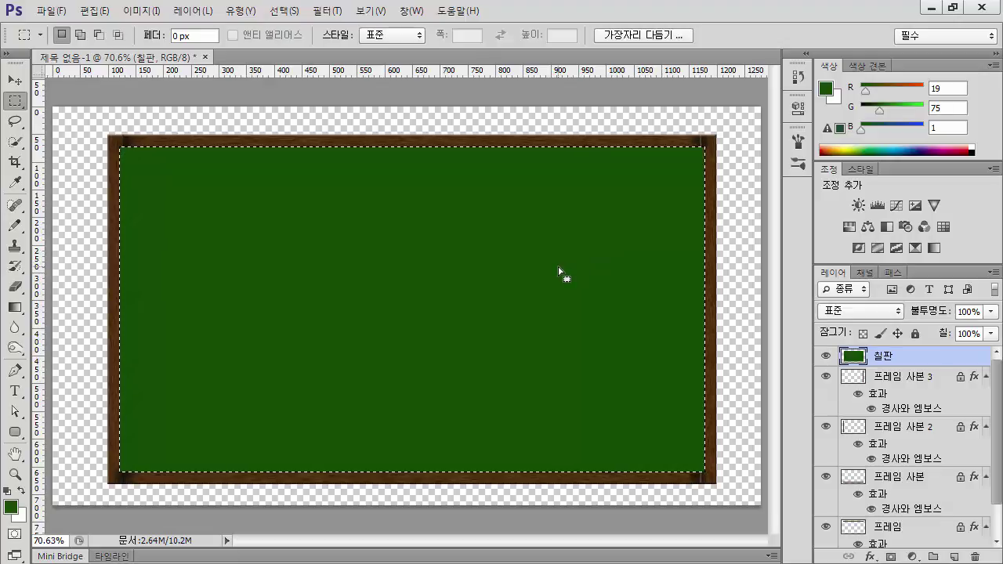
pyautogui.hotkey('ctrl', 'd')
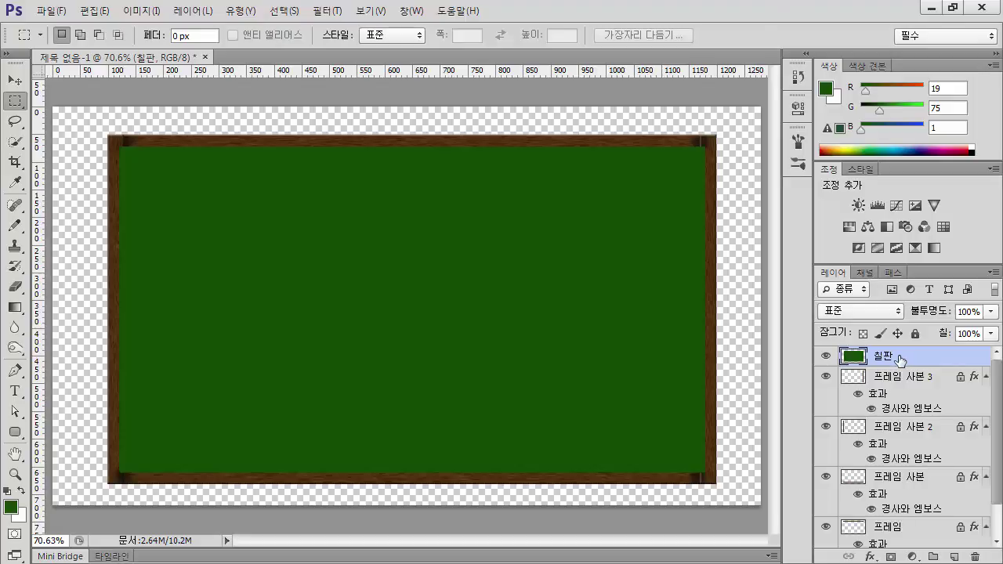
# Step: Move the 칠판 layer beneath all the frame layers, directly above the 배경 layer
pyautogui.moveTo(901, 360); pyautogui.dragTo(894, 530)
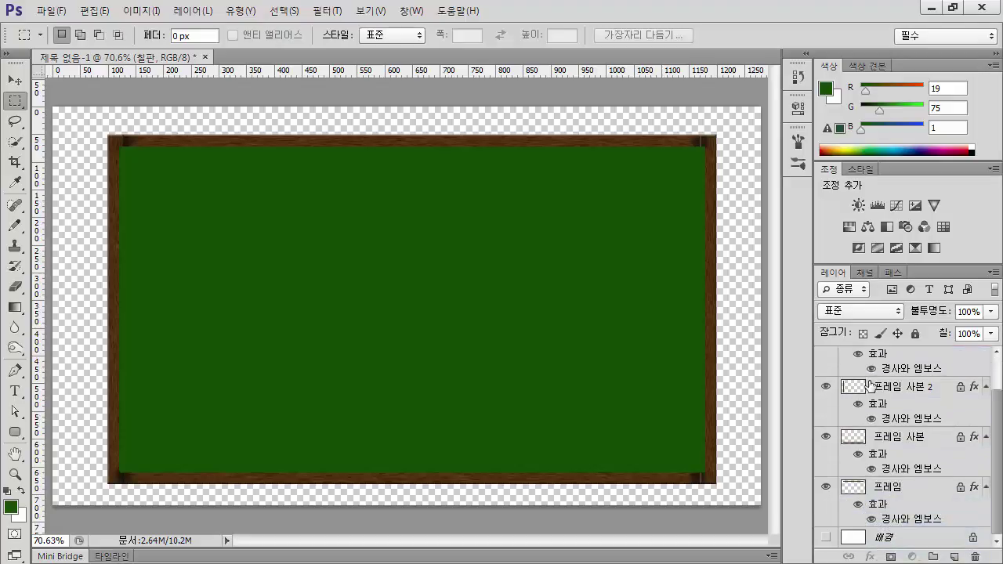
pyautogui.scroll(1, 906, 364)
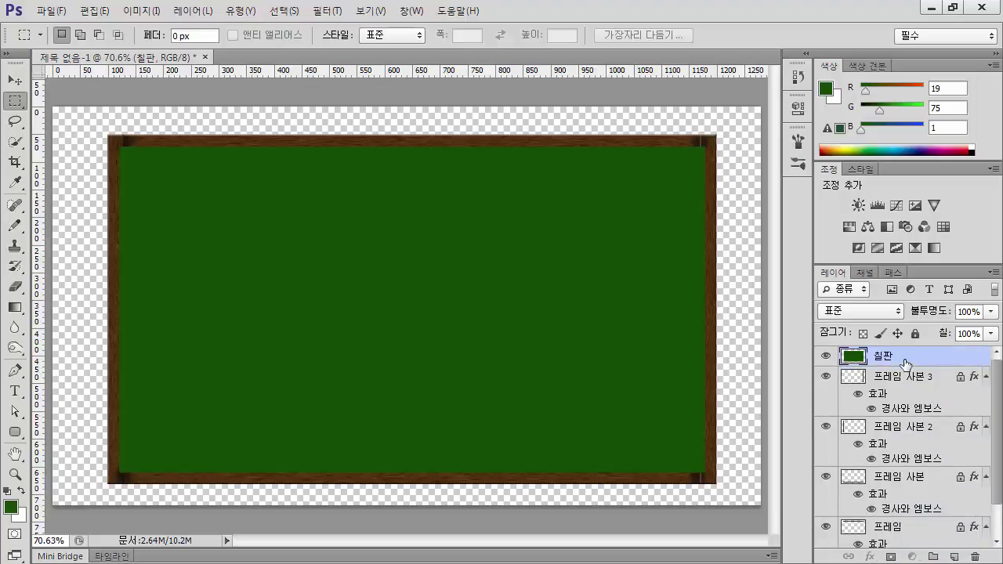
pyautogui.moveTo(905, 363); pyautogui.dragTo(903, 514)
pyautogui.scroll(-1, 919, 419)
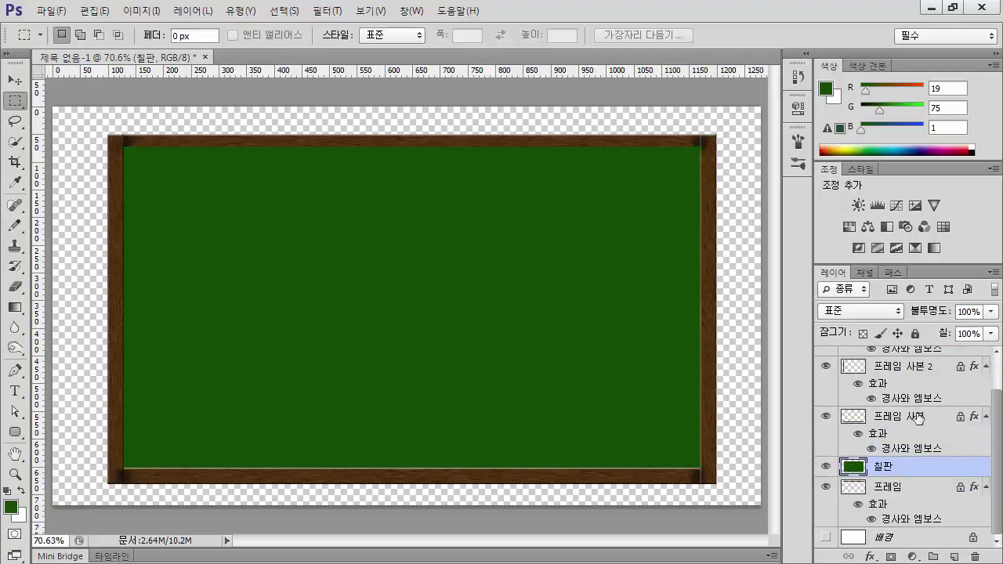
pyautogui.moveTo(893, 469); pyautogui.dragTo(891, 525)
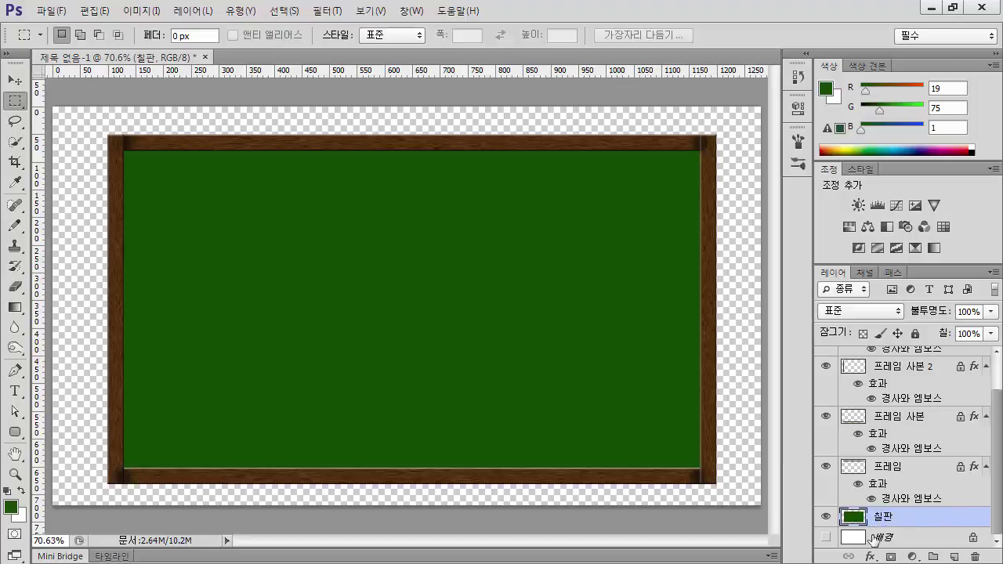
pyautogui.scroll(1, 875, 519)
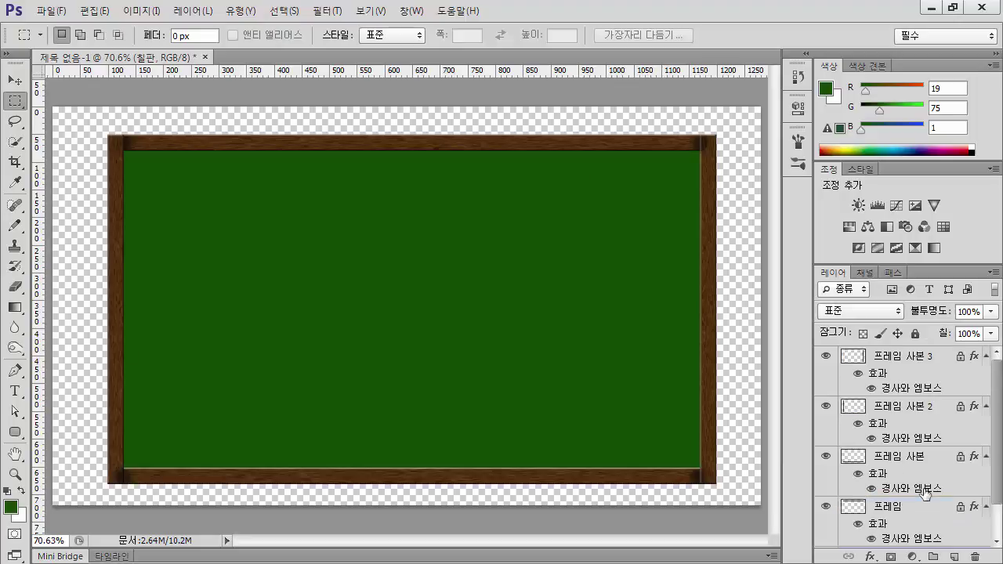
# Step: Select the 칠판 layer and all frame layers, and stamp the visible artwork into a new merged layer on top
pyautogui.keyDown('shift'); pyautogui.click(879, 358); pyautogui.keyUp('shift')
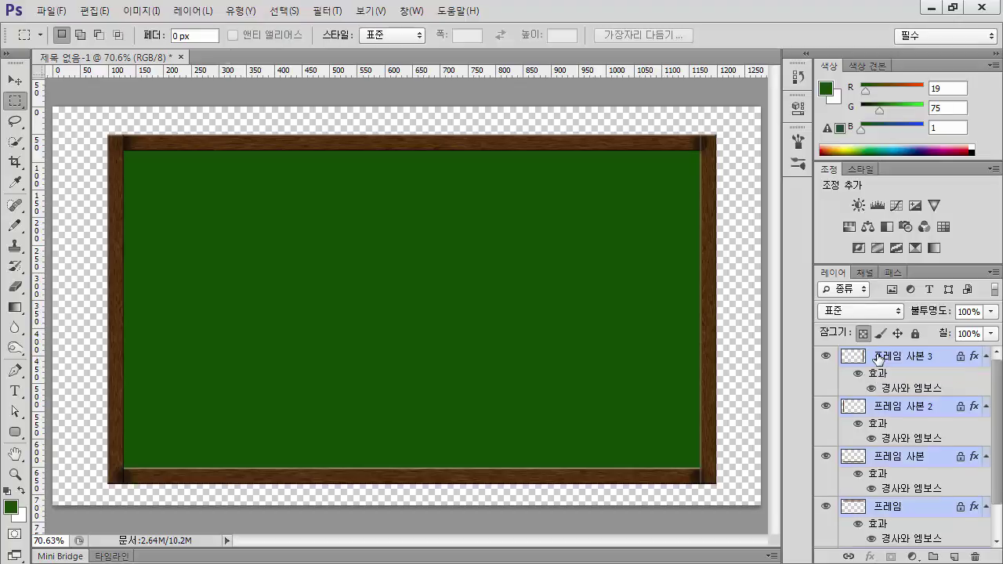
pyautogui.hotkey('ctrl', 'alt', 'shift', 'e')
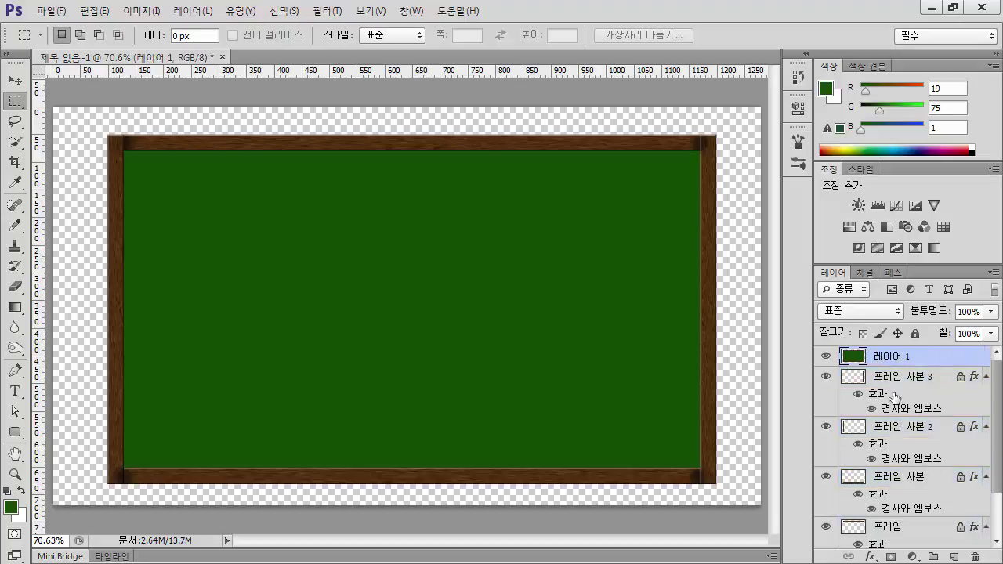
pyautogui.scroll(-3, 903, 466)
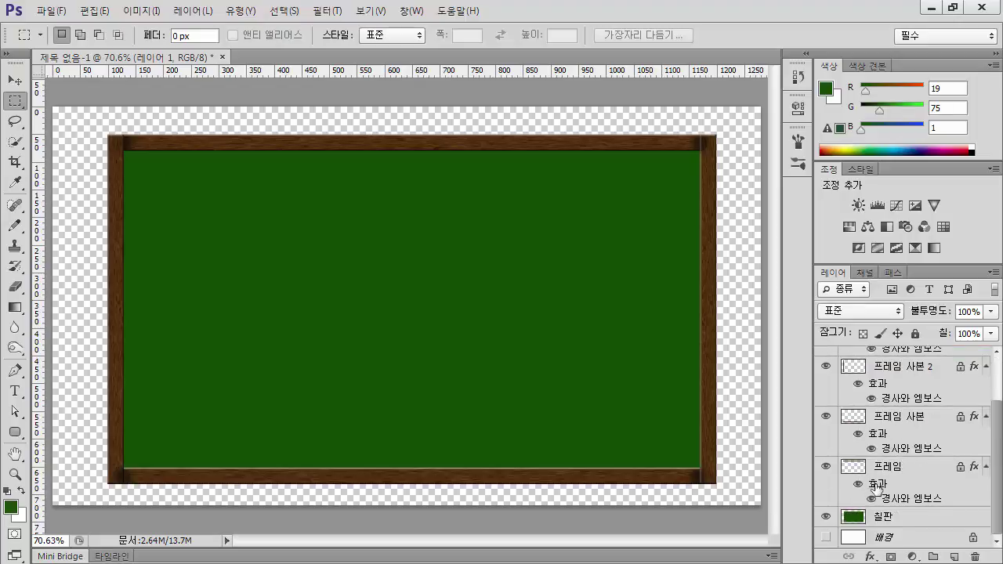
pyautogui.scroll(1, 872, 486)
pyautogui.scroll(-1, 870, 492)
pyautogui.scroll(1, 873, 519)
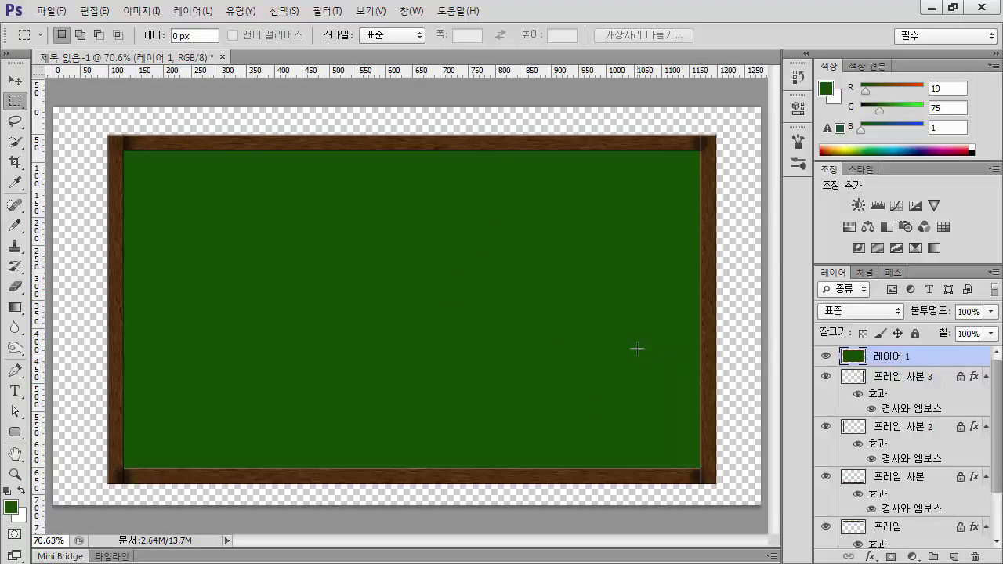
# Step: Add a 그림자 효과 (Drop Shadow) with default settings to the merged top layer and show the 배경 layer
pyautogui.doubleClick(944, 354)
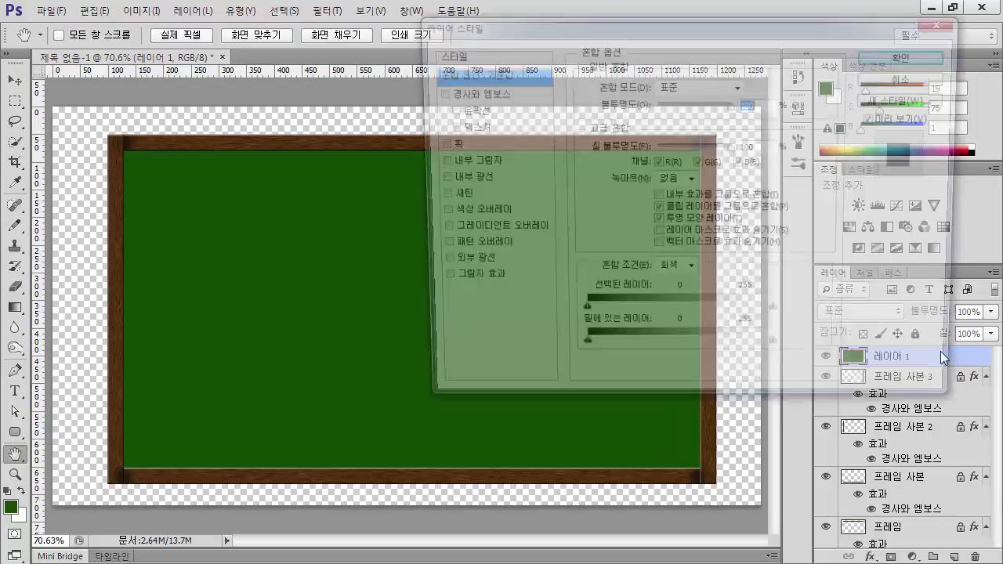
pyautogui.click(486, 282)
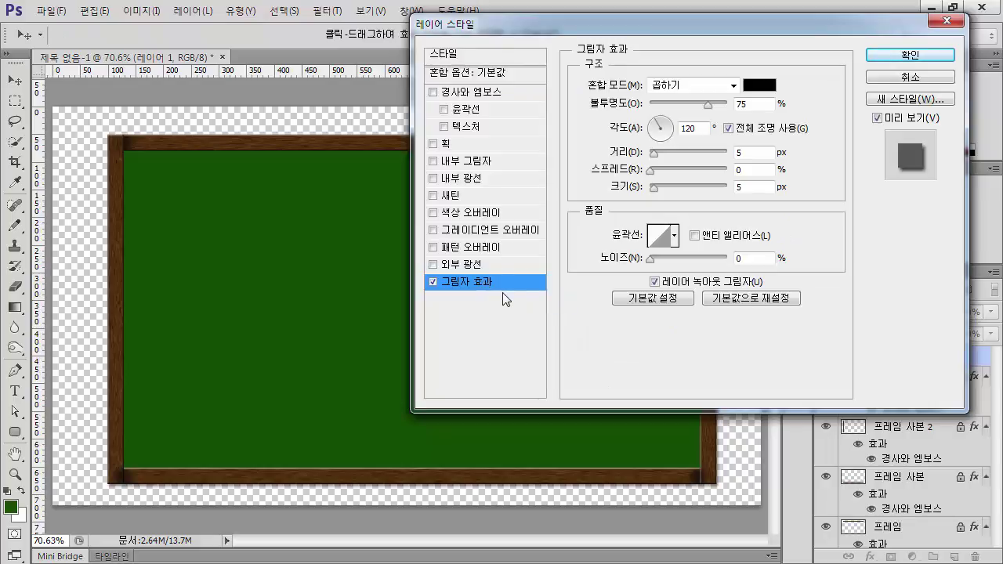
pyautogui.click(910, 55)
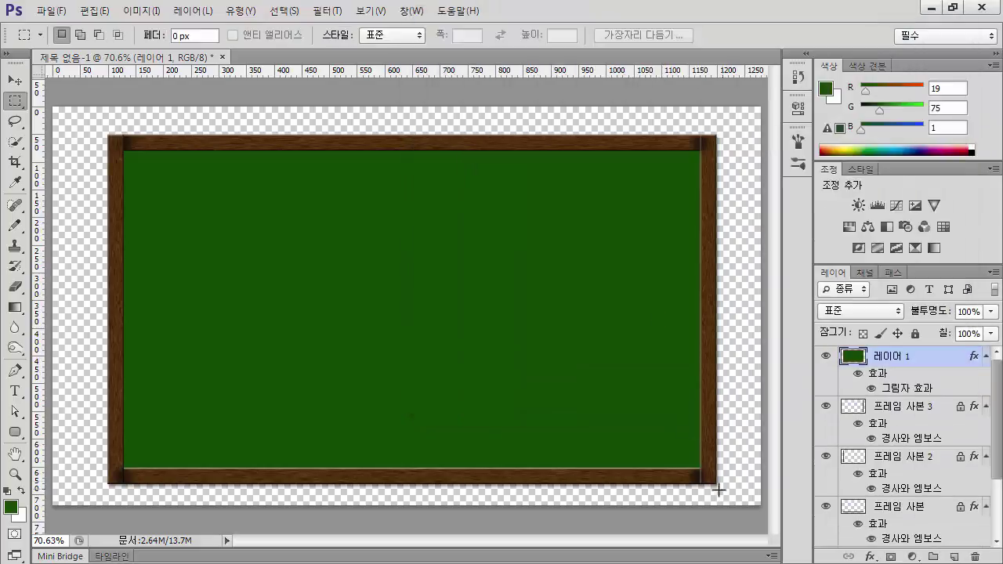
pyautogui.scroll(-3, 921, 469)
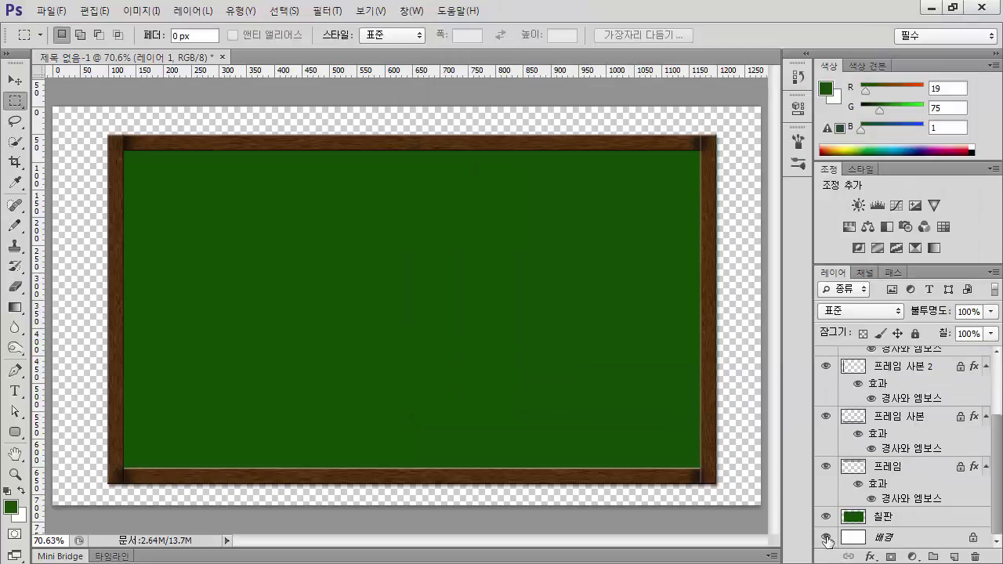
pyautogui.click(826, 538)
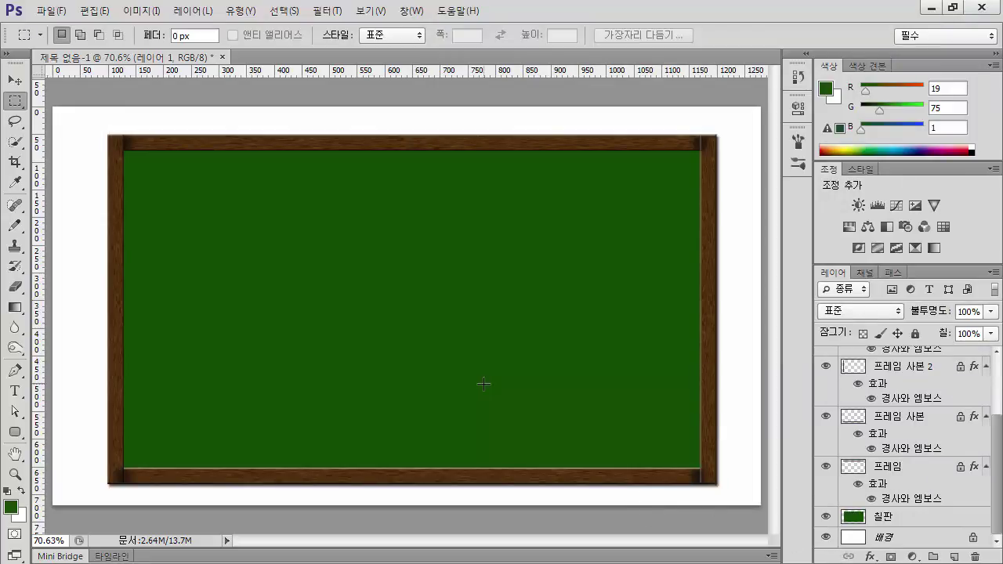
# Step: Show only the merged top layer with the drop shadow and hide every other layer, including 배경
pyautogui.click(894, 519)
pyautogui.scroll(3, 937, 460)
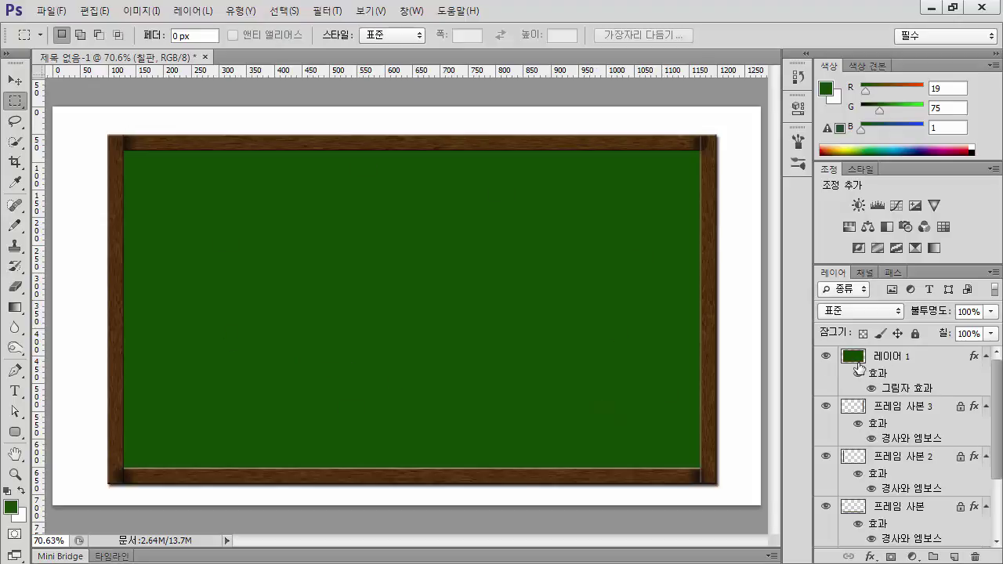
pyautogui.scroll(-3, 854, 400)
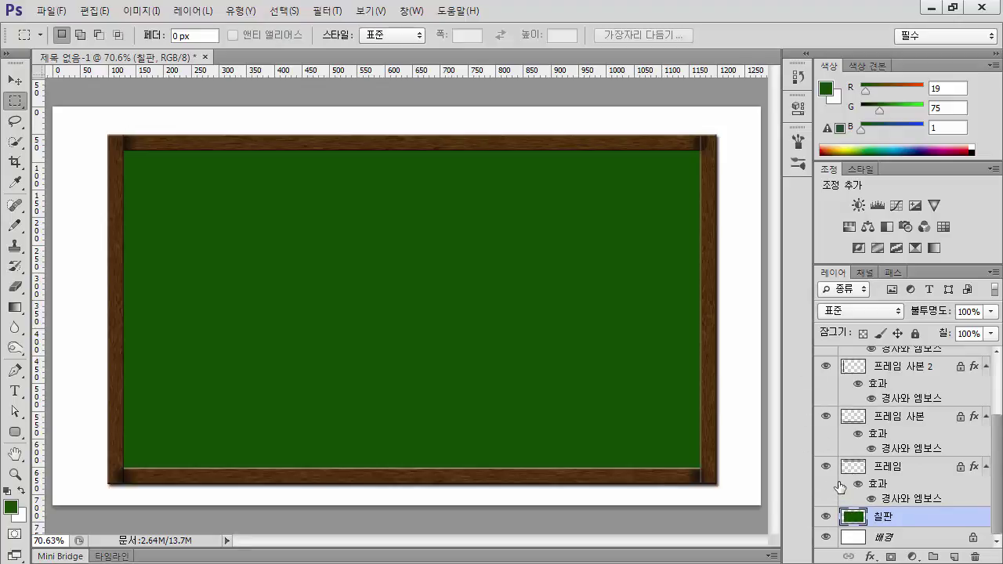
pyautogui.scroll(3, 870, 464)
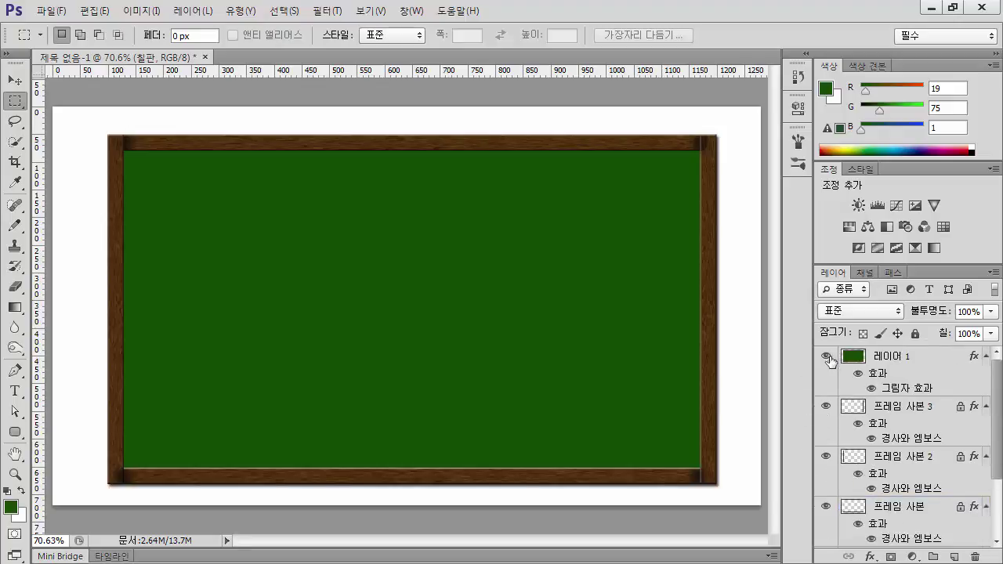
pyautogui.keyDown('alt'); pyautogui.click(826, 357); pyautogui.keyUp('alt')
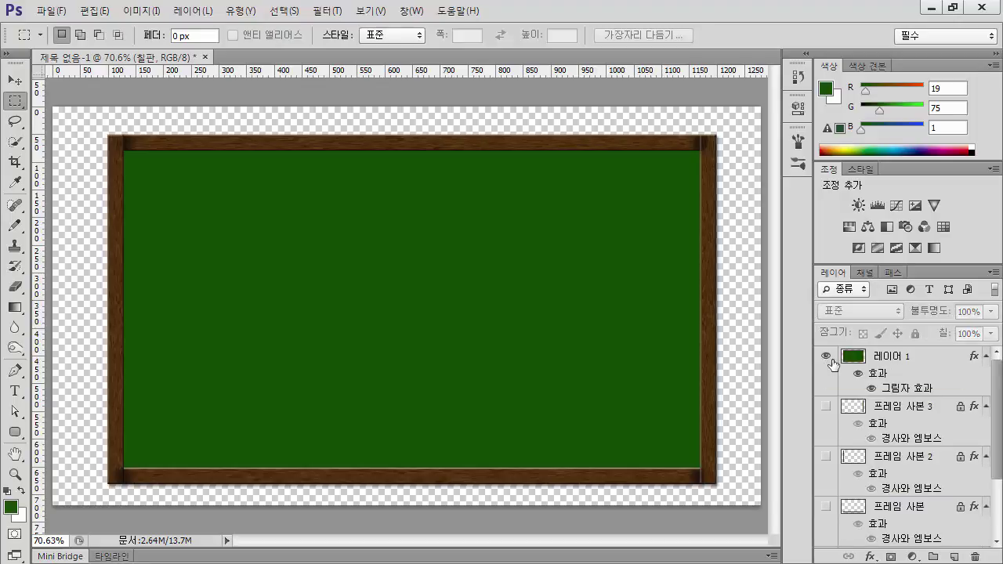